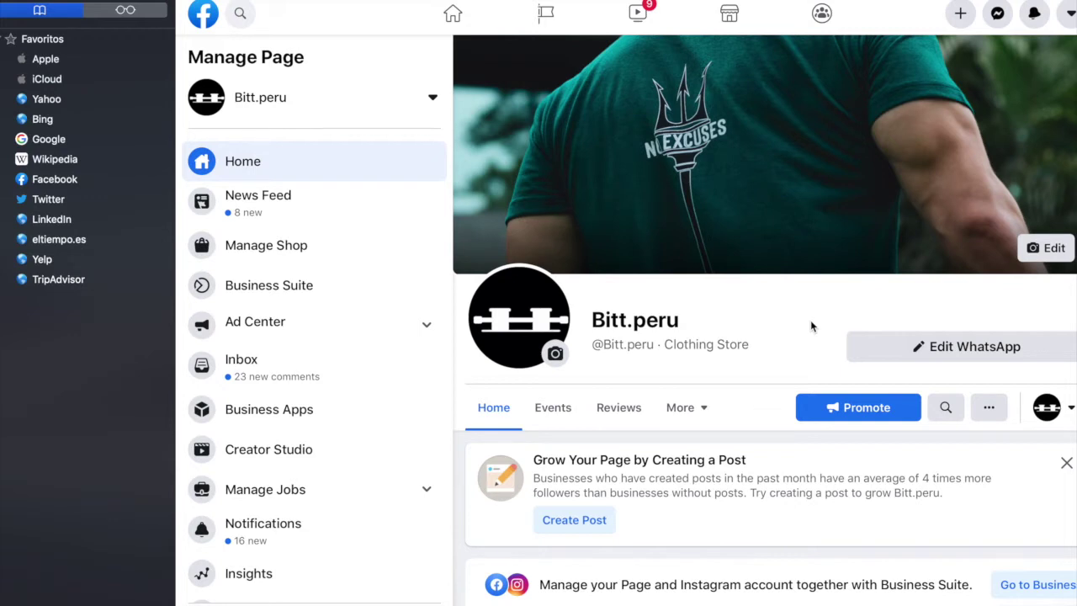
Start a new promotion for the Bitt.peru page with the goal Get More Website Visitors.
mouse_move(606, 337)
left_click(829, 419)
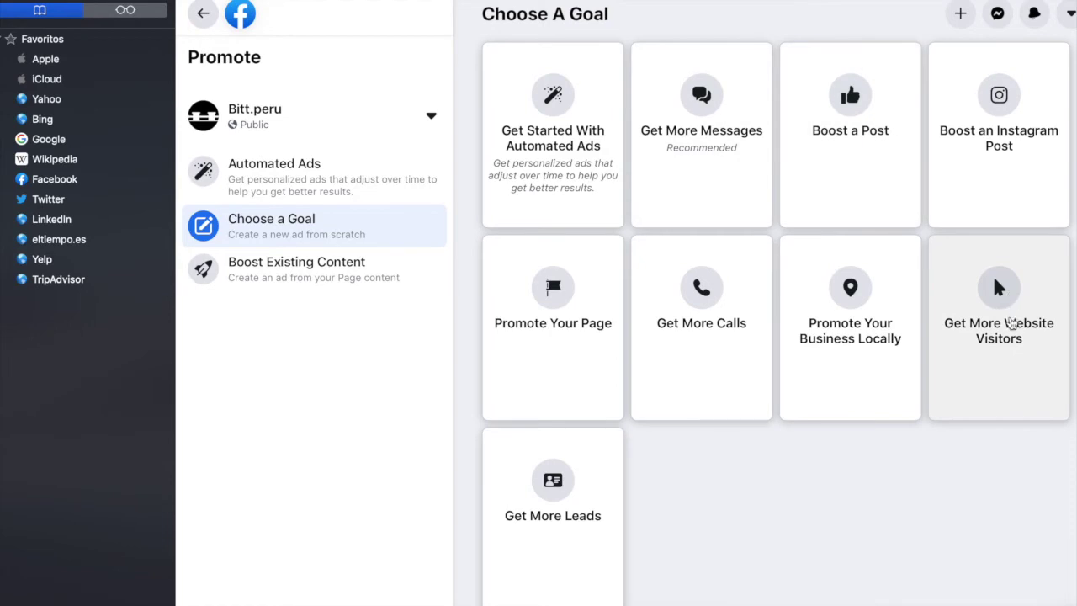
left_click(1035, 306)
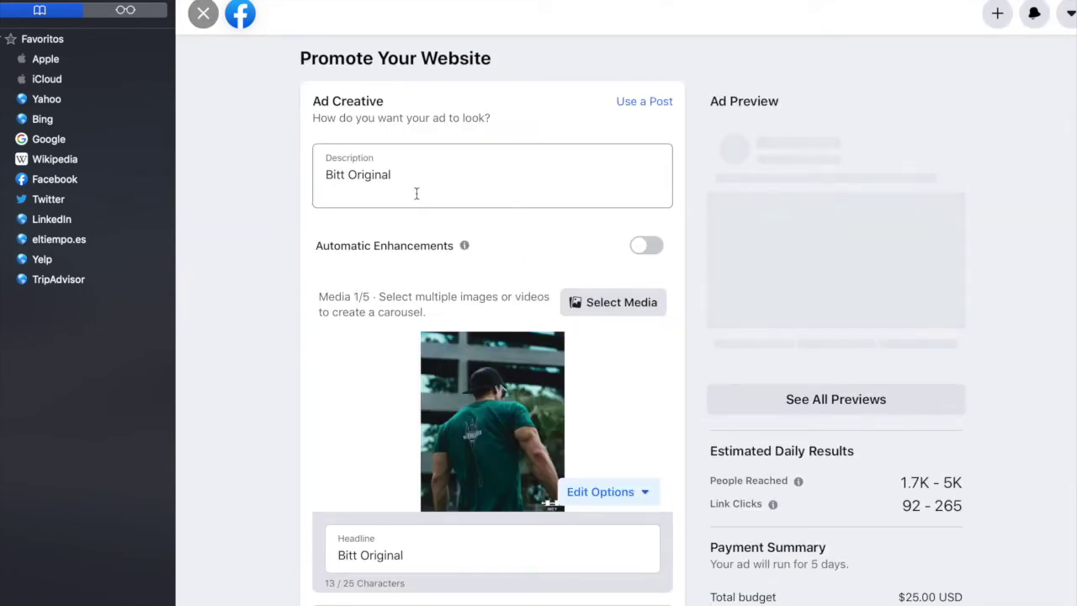
Replace the ad's description with "Oferta especial por Navidad".
scroll(565, 331, "down", 1)
scroll(566, 330, "up", 1)
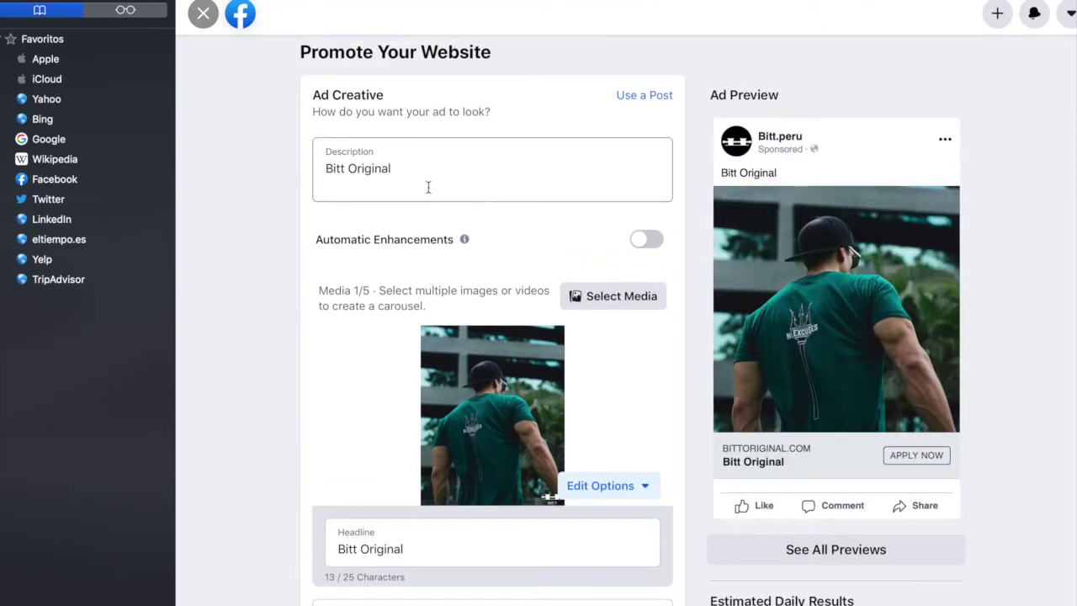
left_click_drag(413, 173, 293, 167)
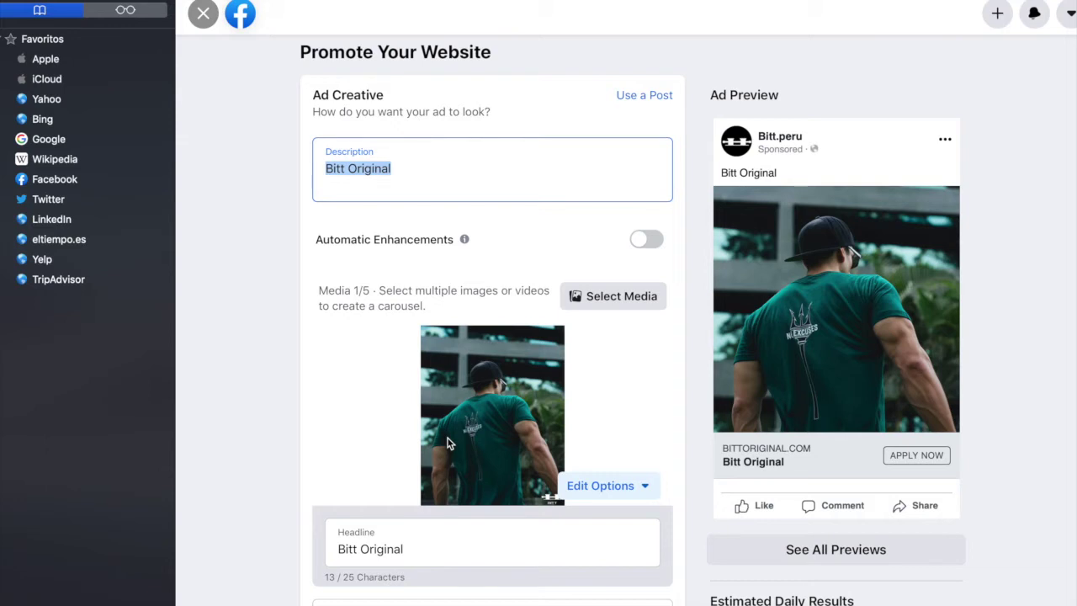
type("Oferta e")
type("special por Nav")
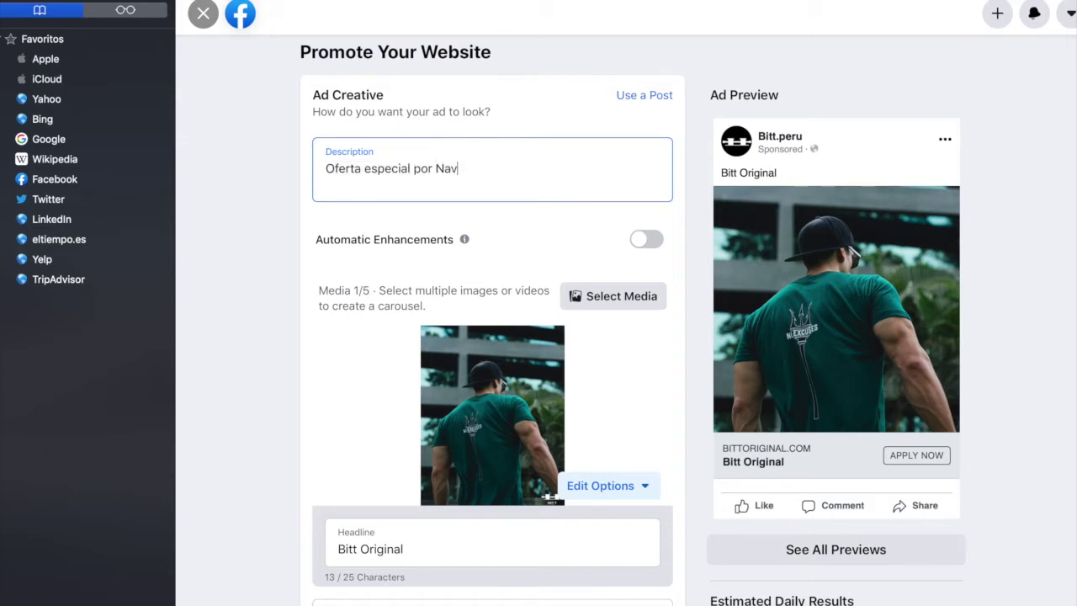
type("idad")
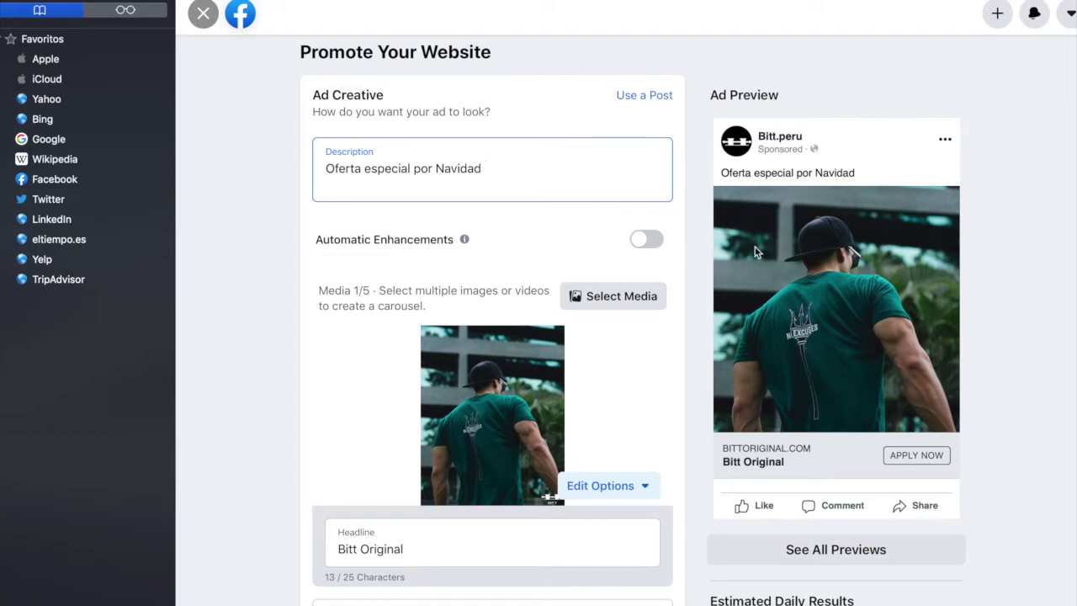
Try the ad headline "123", and restore it to "Bitt Original".
scroll(494, 287, "down", 1)
scroll(494, 286, "down", 5)
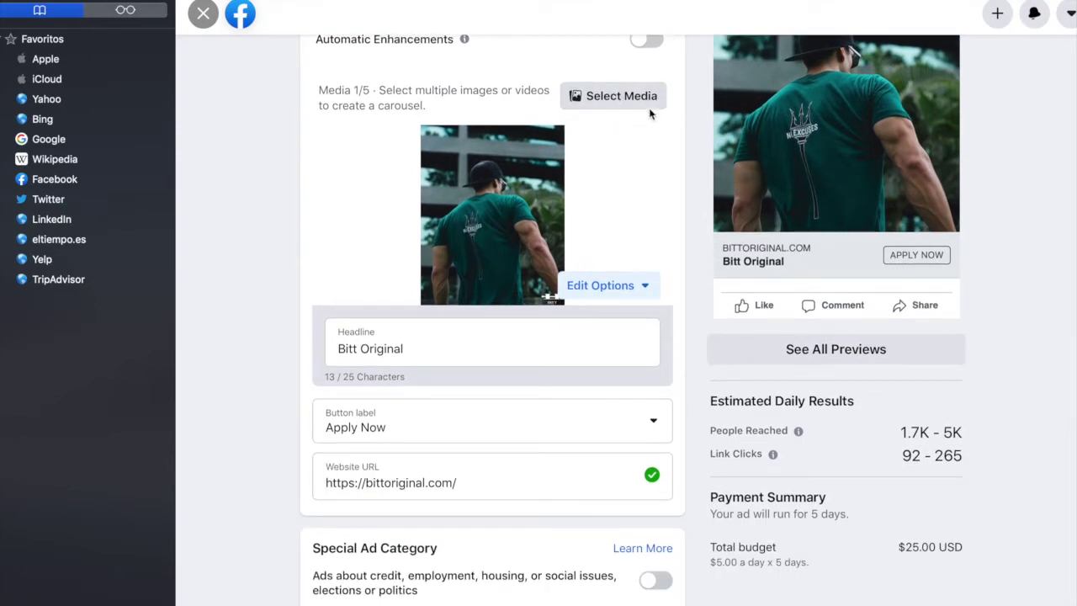
scroll(578, 106, "up", 3)
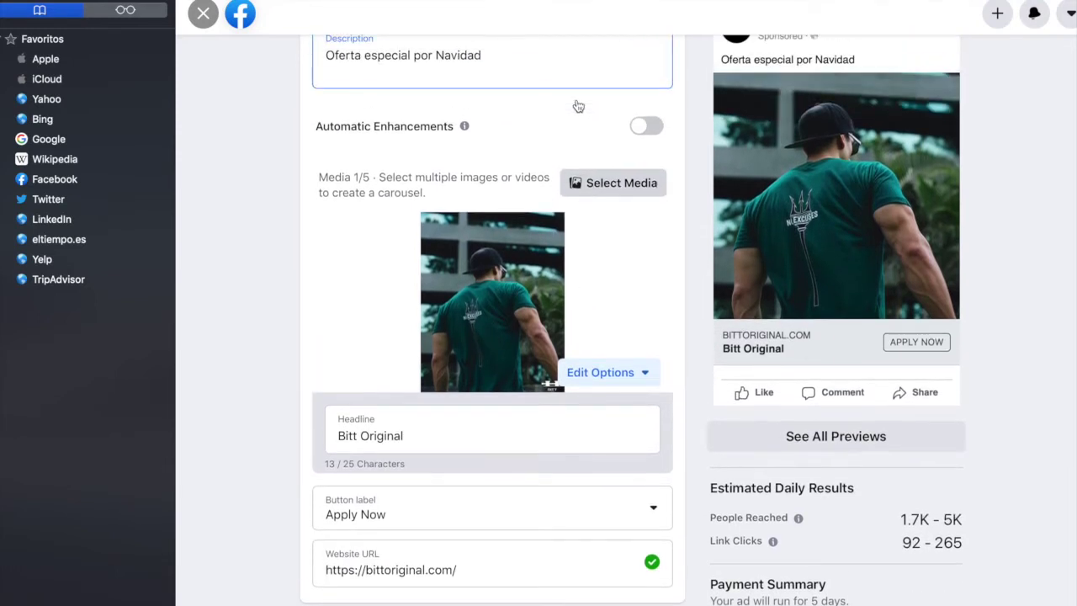
scroll(519, 288, "up", 2)
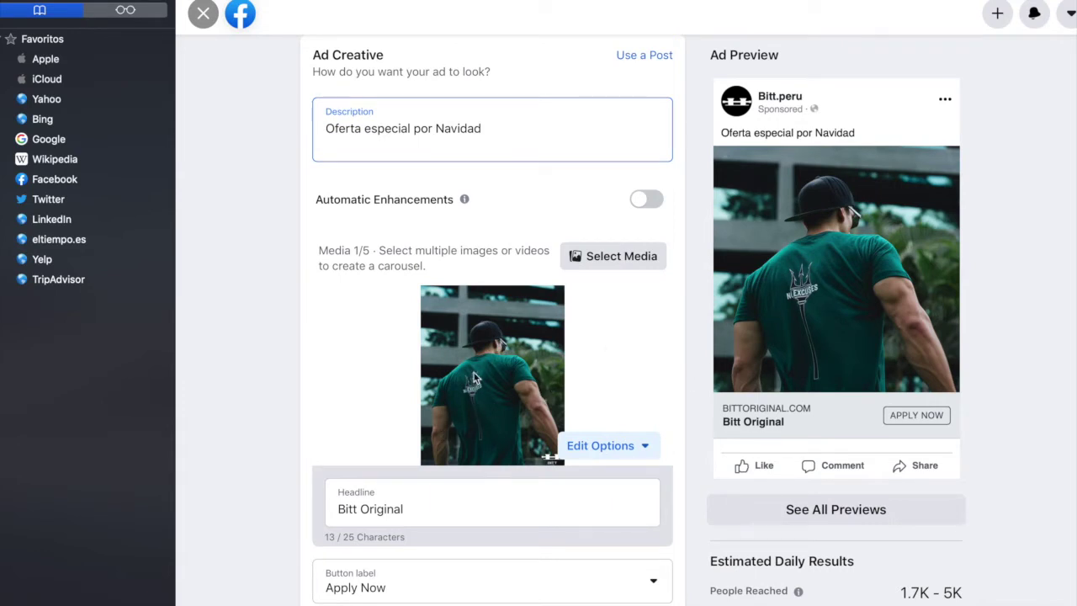
scroll(505, 378, "down", 2)
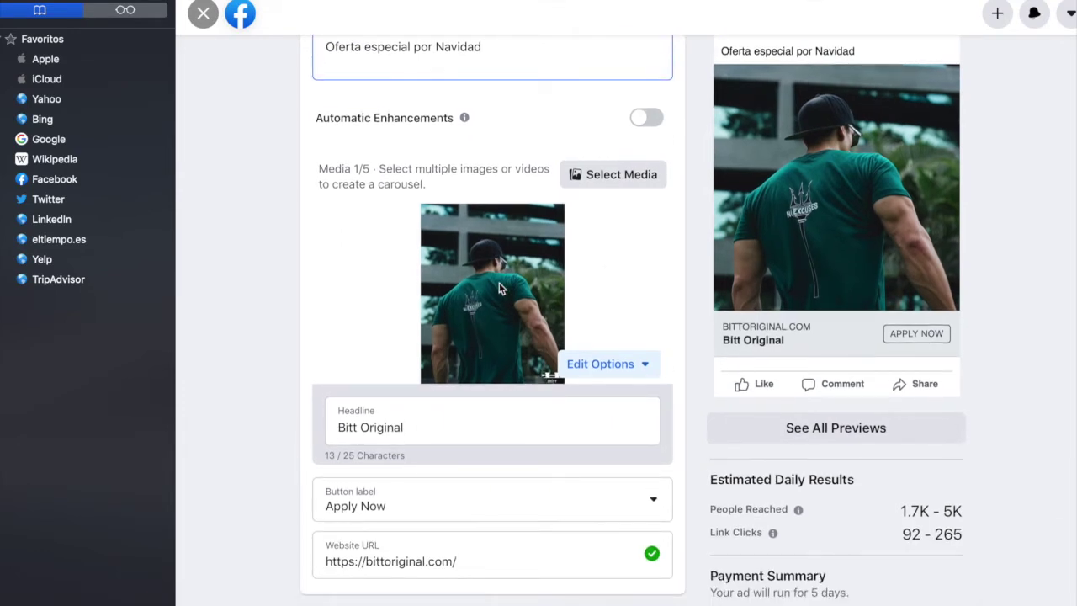
scroll(499, 289, "down", 1)
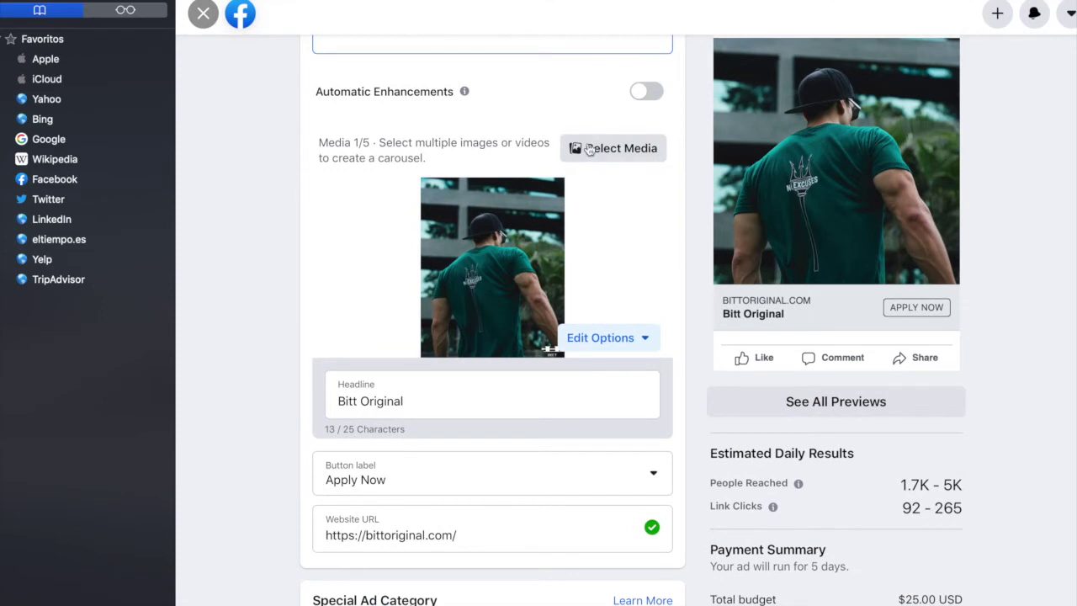
scroll(519, 283, "down", 2)
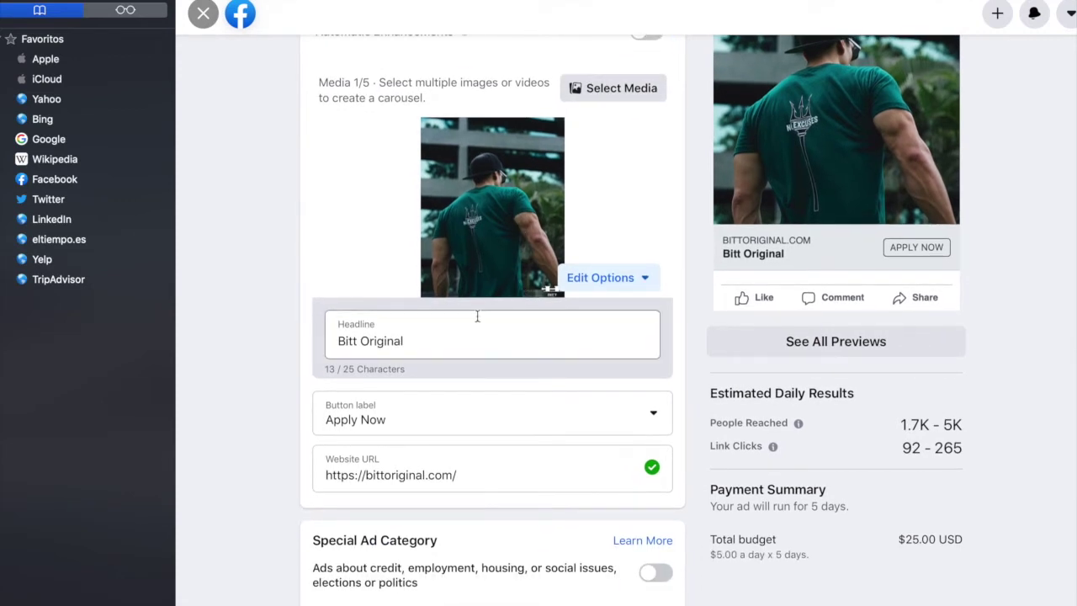
left_click(426, 340)
key("super+a")
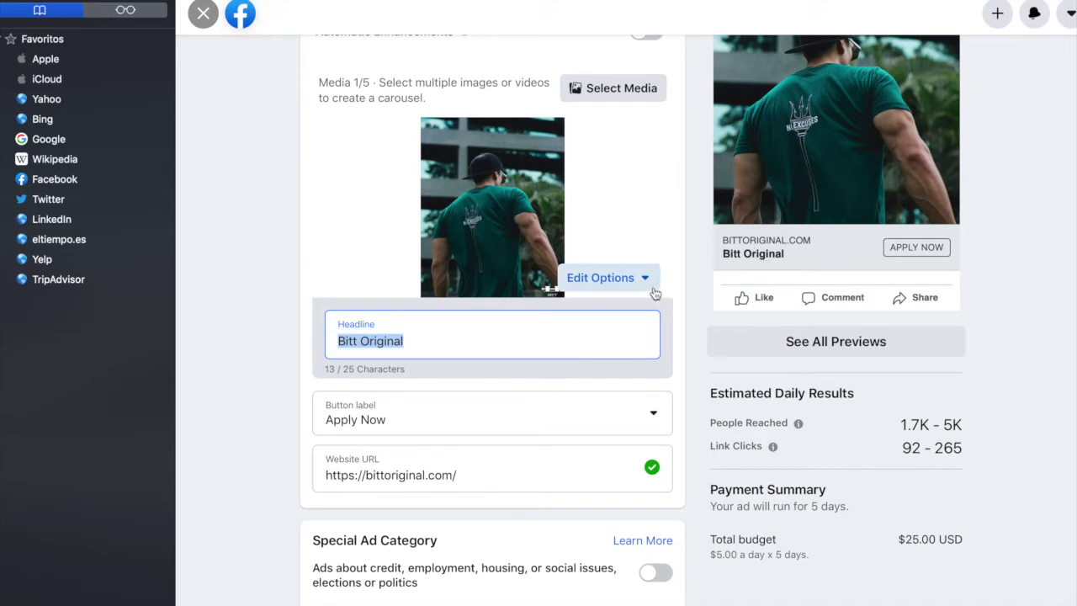
type("123")
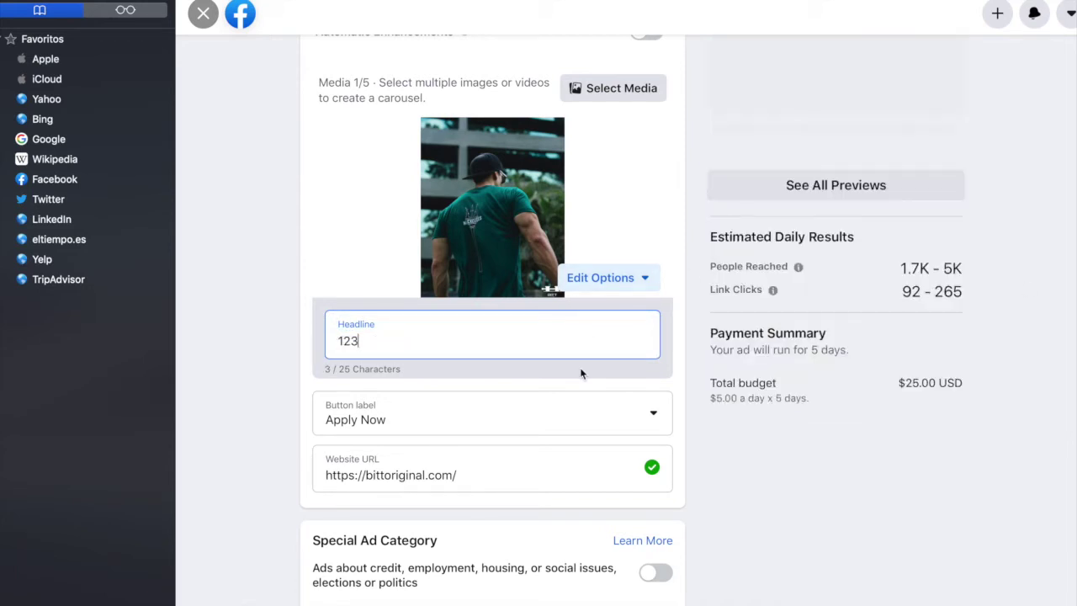
scroll(580, 367, "up", 3)
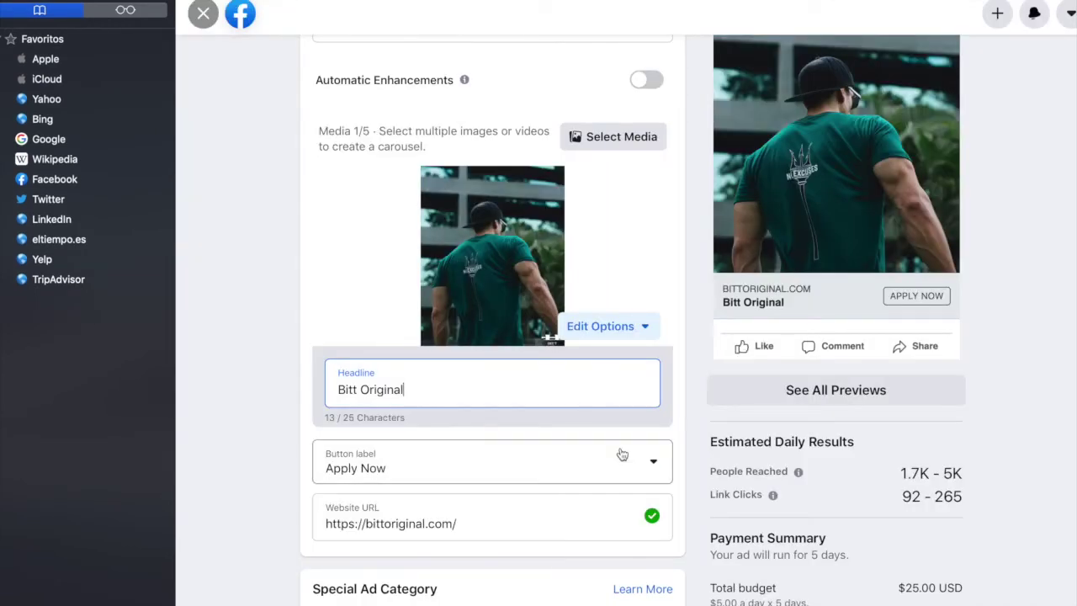
Look through the call-to-action options and set the ad's button label to Learn More.
left_click(439, 455)
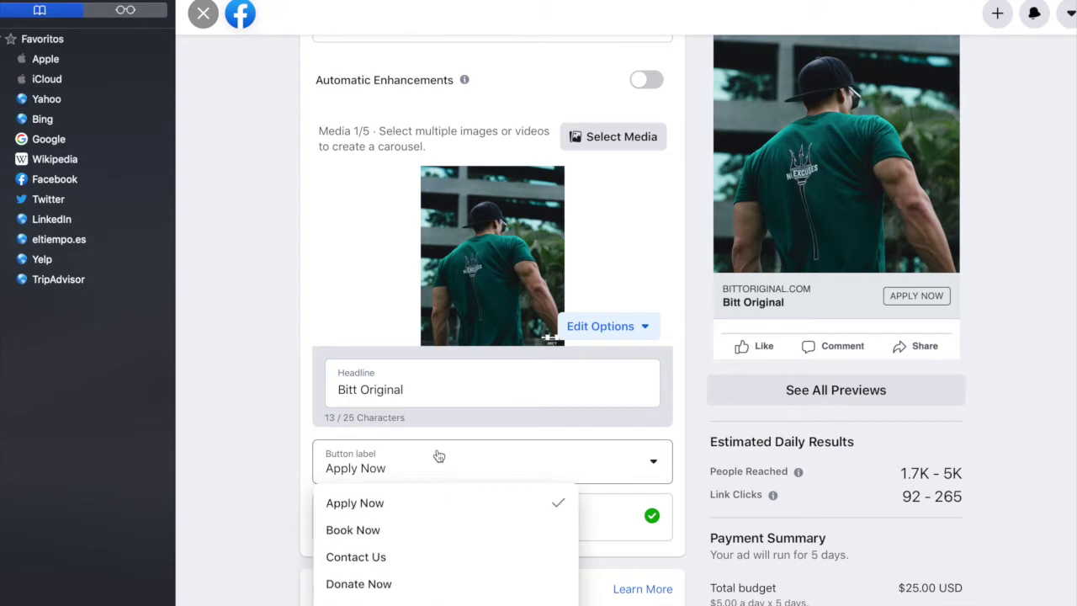
scroll(438, 463, "down", 1)
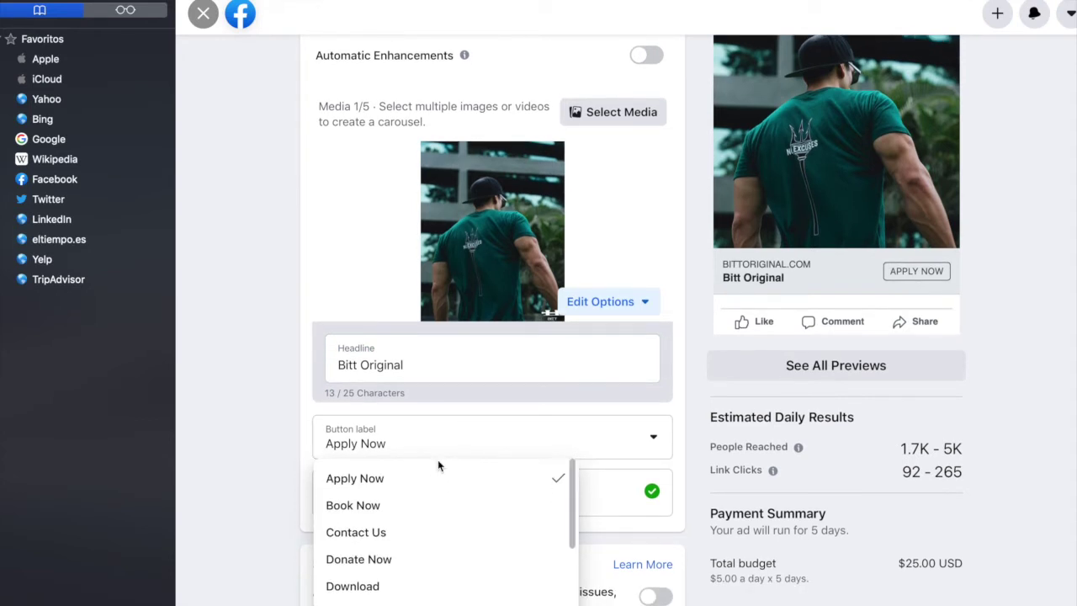
scroll(439, 464, "down", 1)
scroll(442, 533, "up", 1)
scroll(620, 464, "up", 1)
scroll(620, 433, "down", 2)
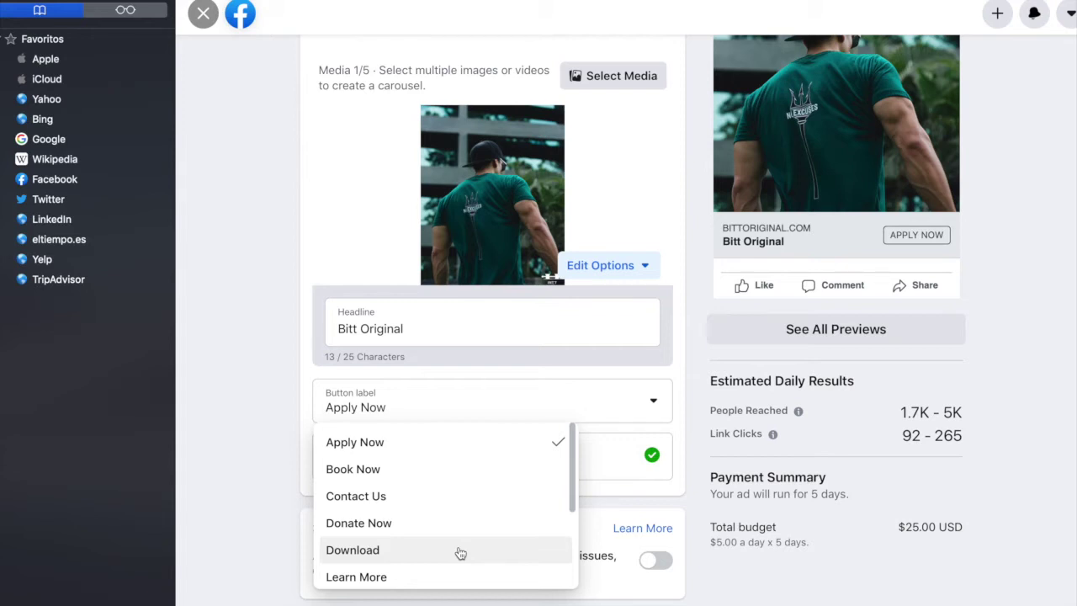
scroll(451, 534, "down", 4)
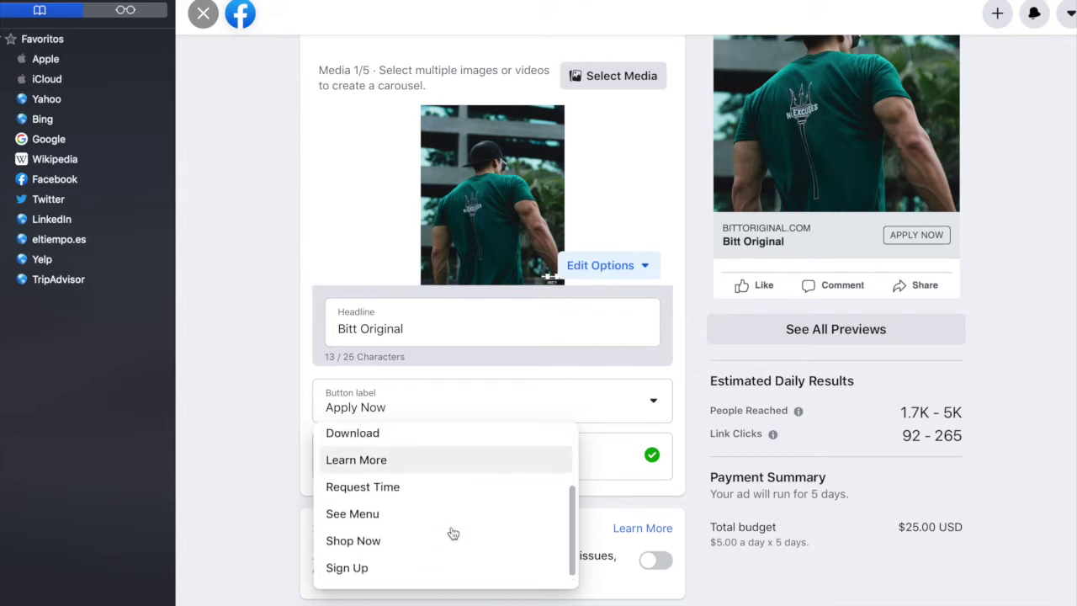
scroll(453, 534, "up", 4)
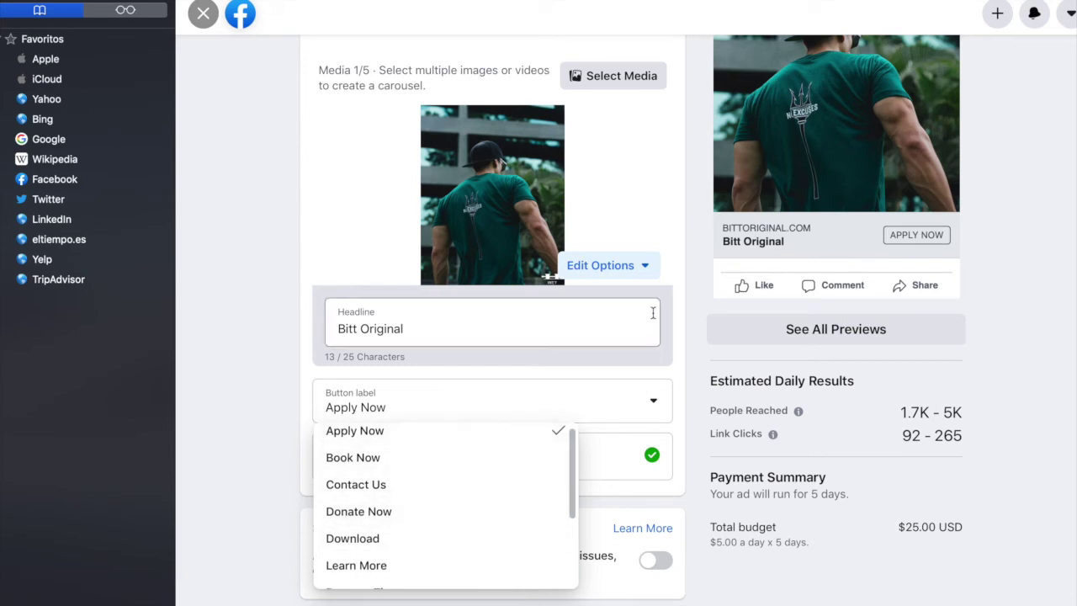
scroll(652, 313, "up", 2)
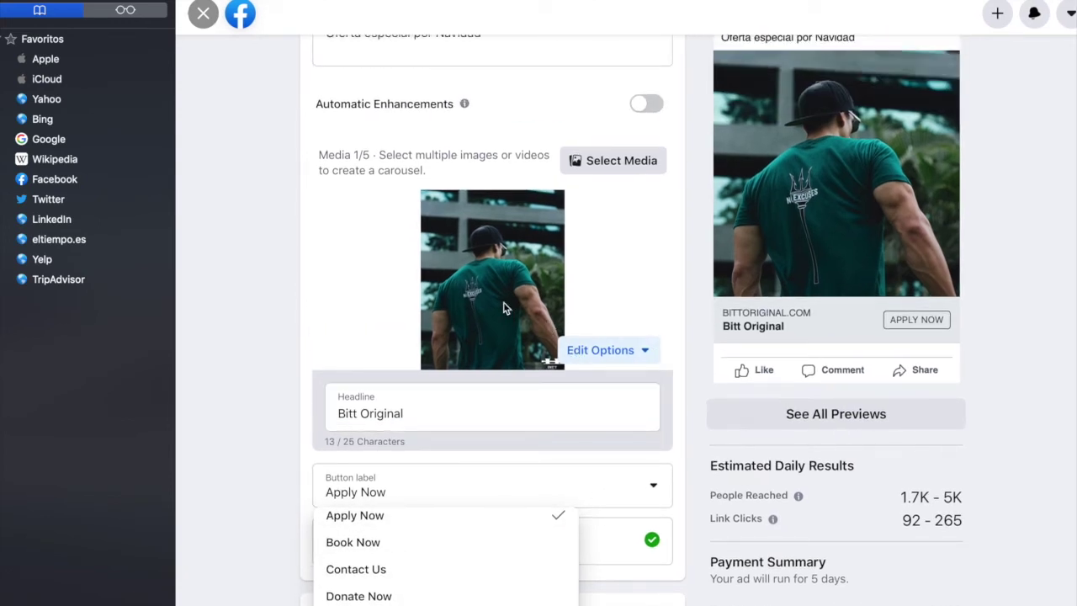
scroll(513, 468, "down", 3)
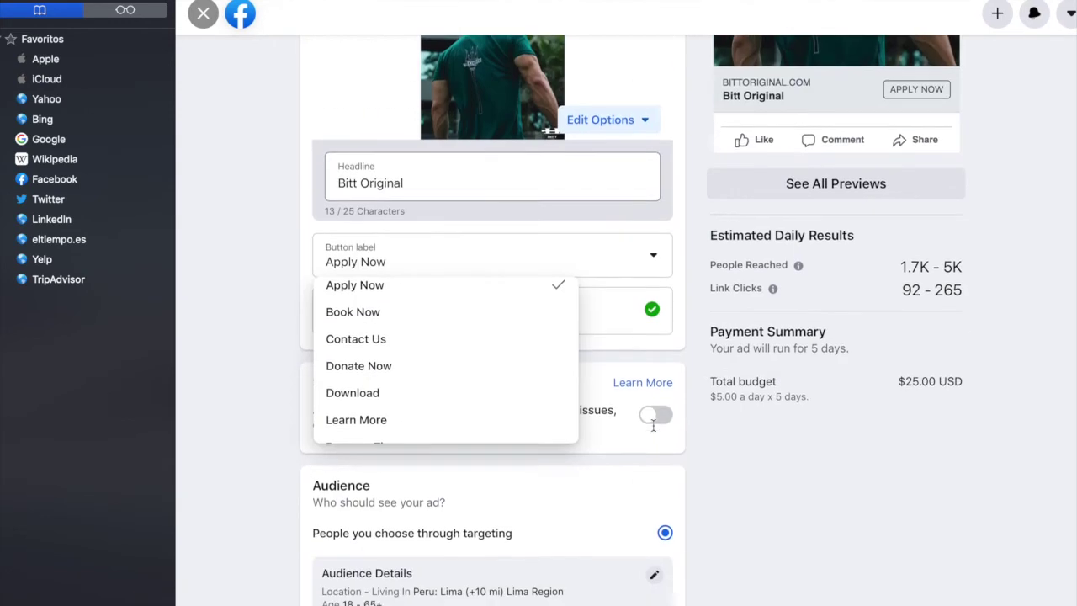
scroll(432, 316, "down", 1)
scroll(404, 351, "down", 1)
left_click(384, 380)
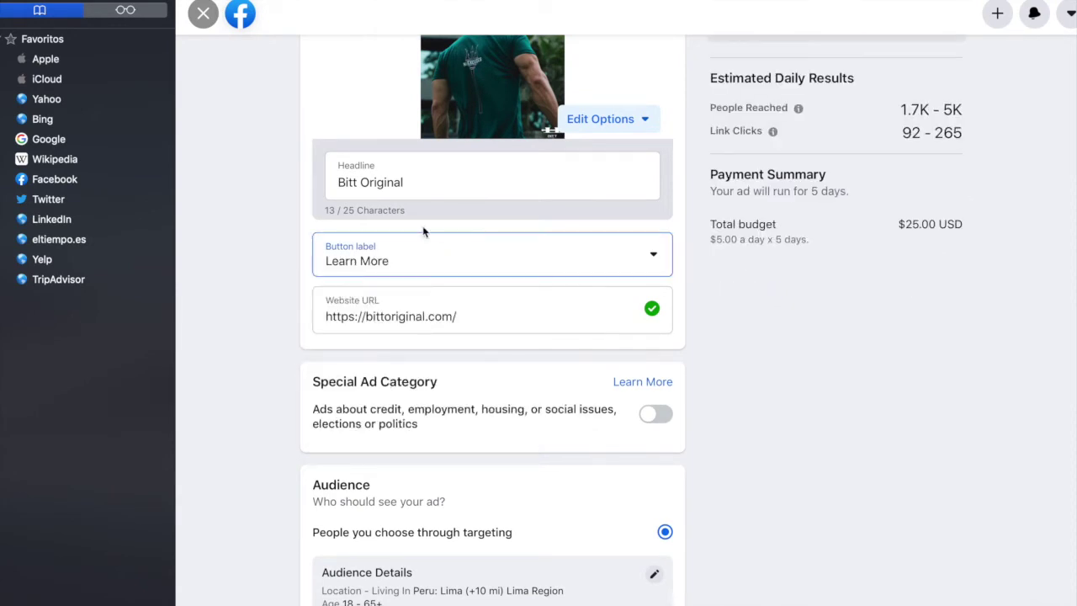
scroll(413, 233, "up", 1)
scroll(412, 233, "up", 1)
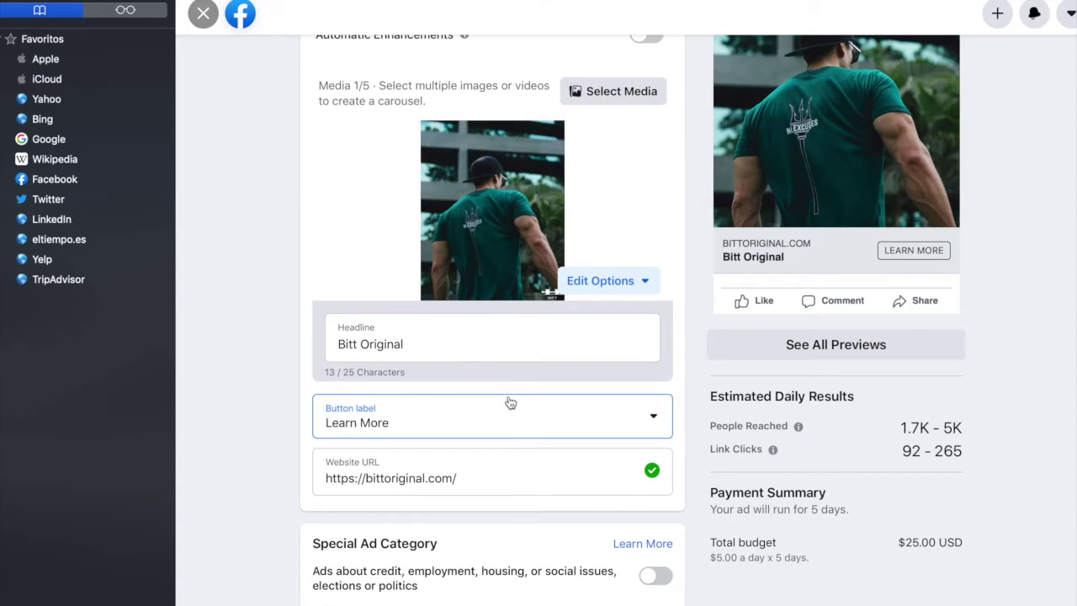
Look through the available button label options once more and close the list.
scroll(548, 371, "up", 1)
scroll(522, 389, "down", 1)
left_click(493, 412)
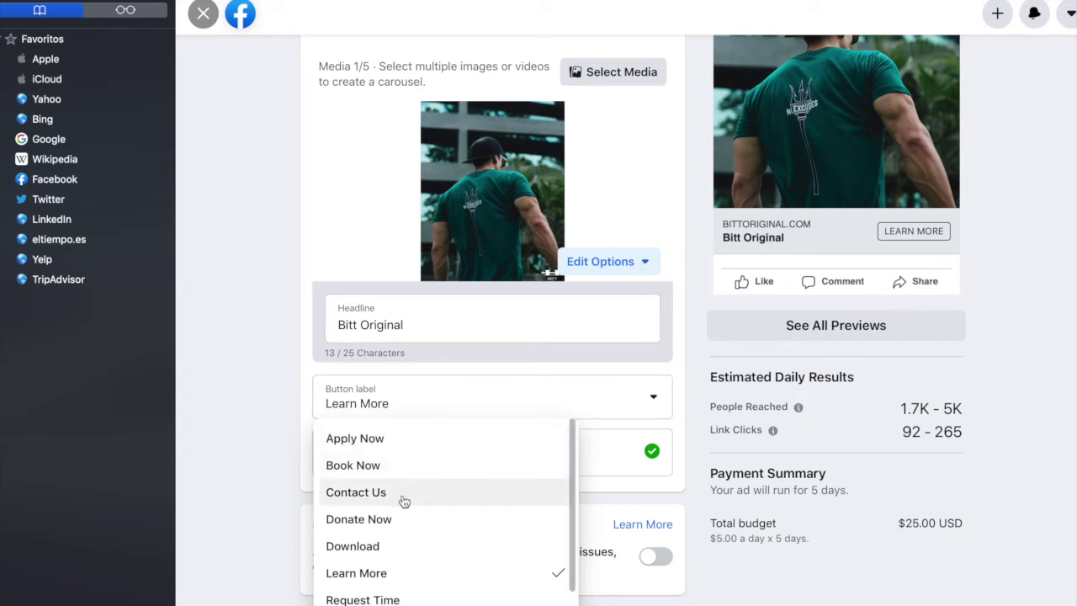
scroll(449, 498, "down", 3)
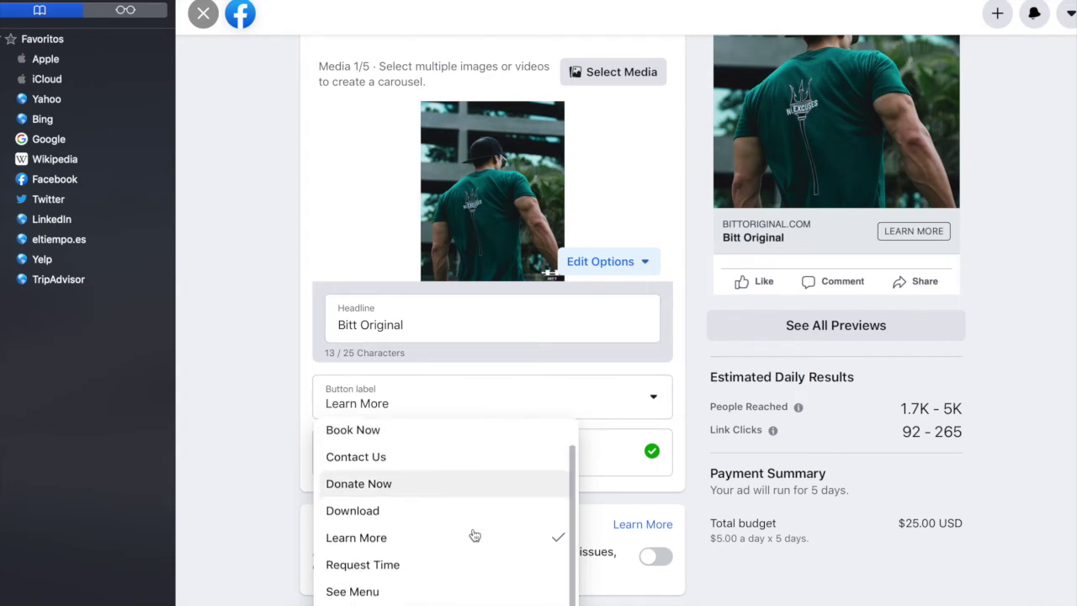
left_click(541, 320)
Review the ad's website URL and check the ad preview with its description and button.
scroll(541, 383, "down", 2)
scroll(541, 383, "down", 3)
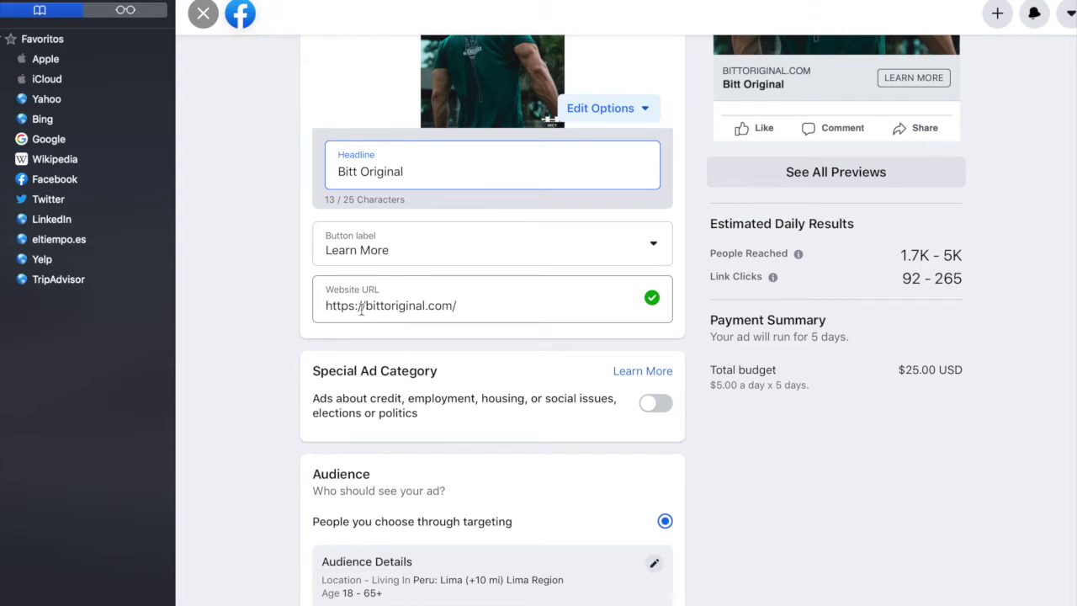
scroll(362, 309, "up", 3)
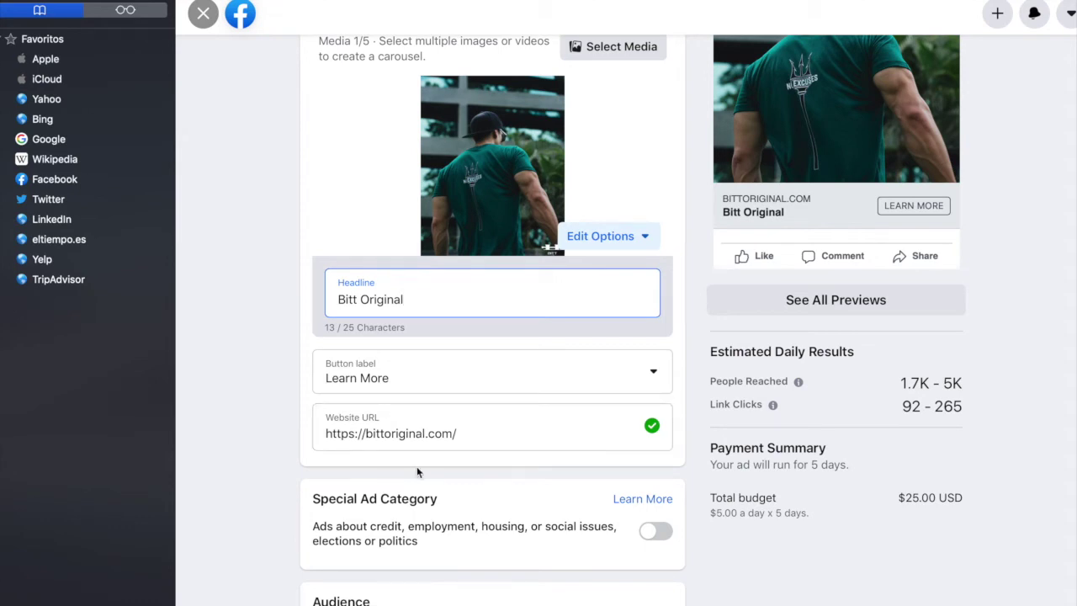
scroll(901, 193, "up", 3)
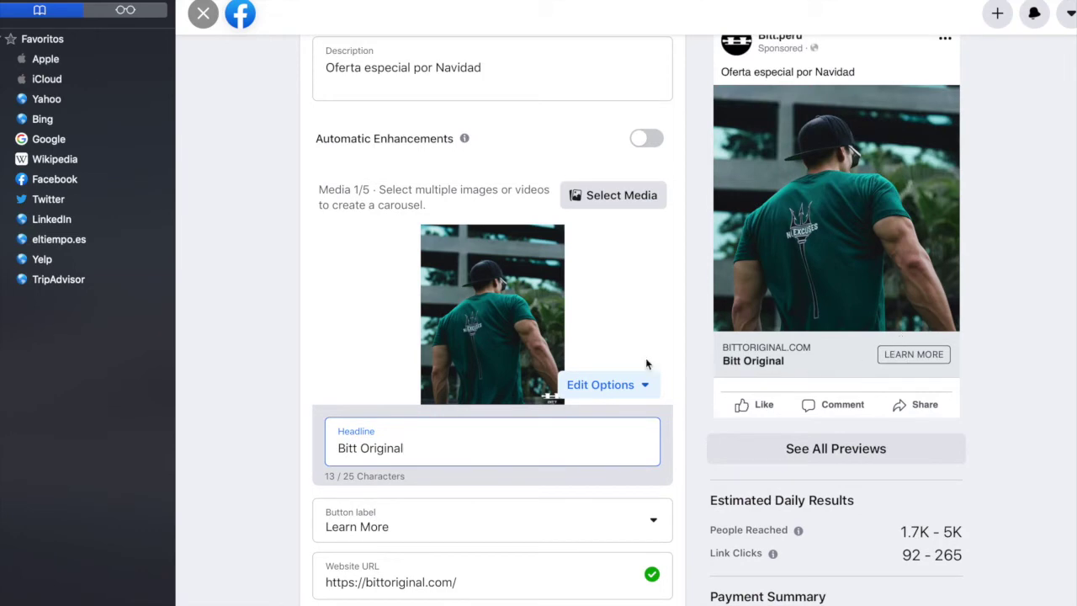
Edit the targeted audience to reach only men, with an age range of 18 to 29.
scroll(585, 404, "down", 7)
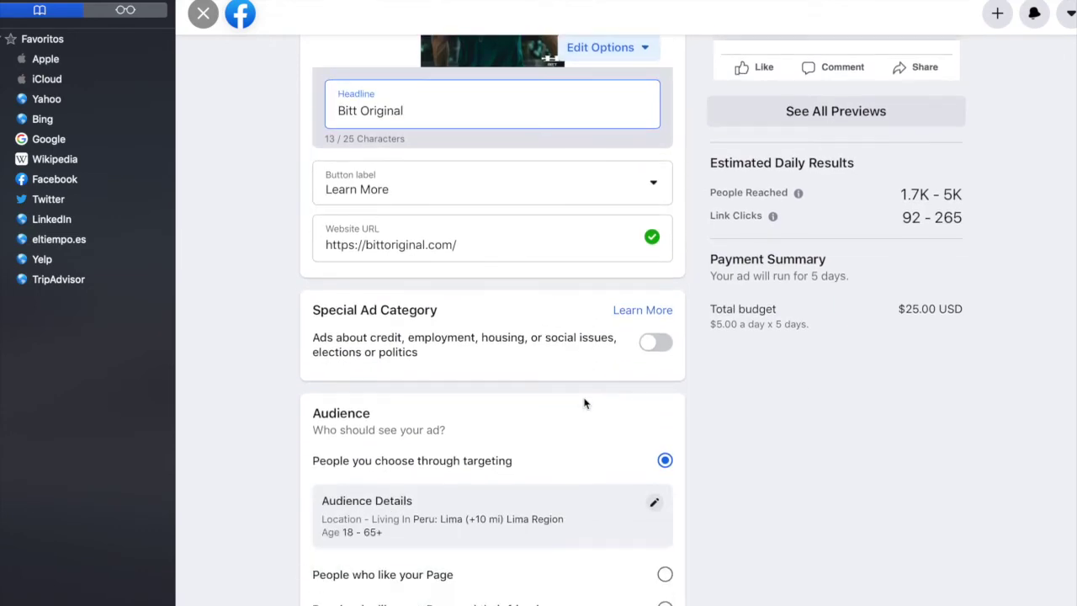
scroll(585, 403, "down", 1)
scroll(585, 404, "down", 2)
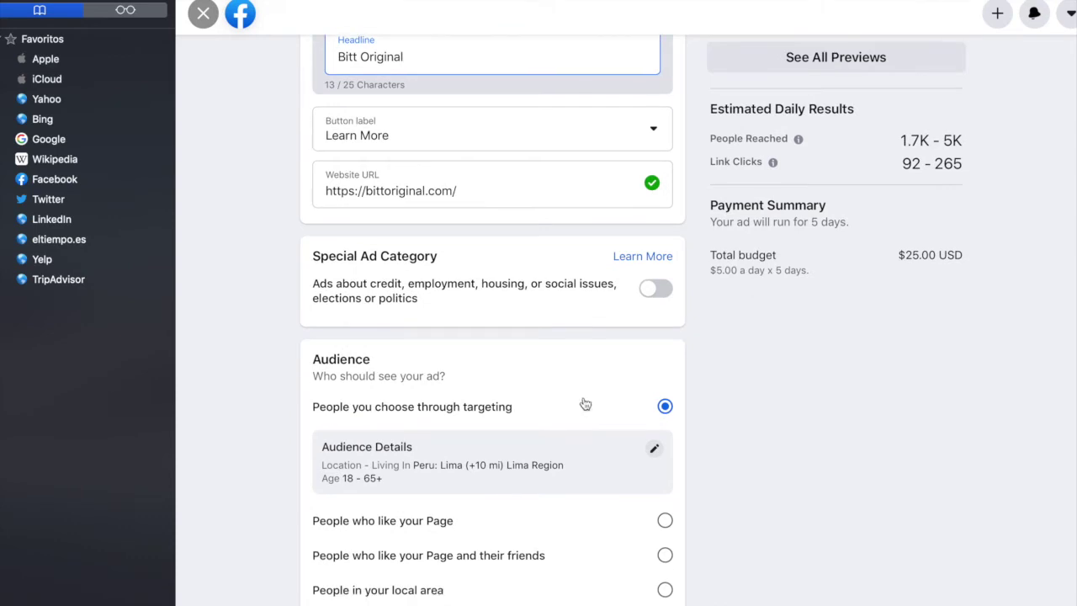
scroll(537, 235, "down", 2)
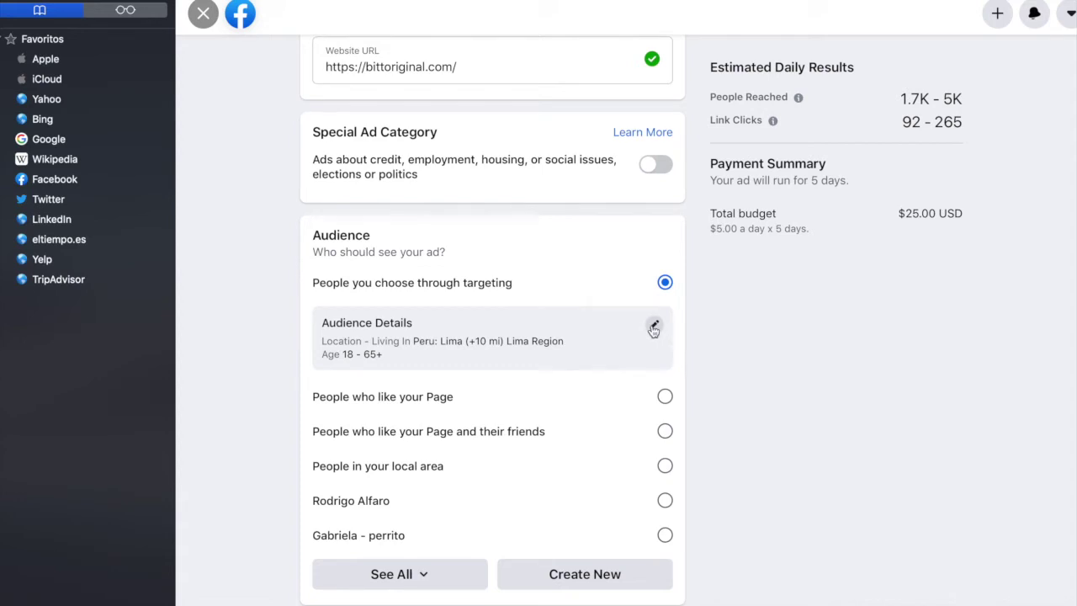
left_click(654, 328)
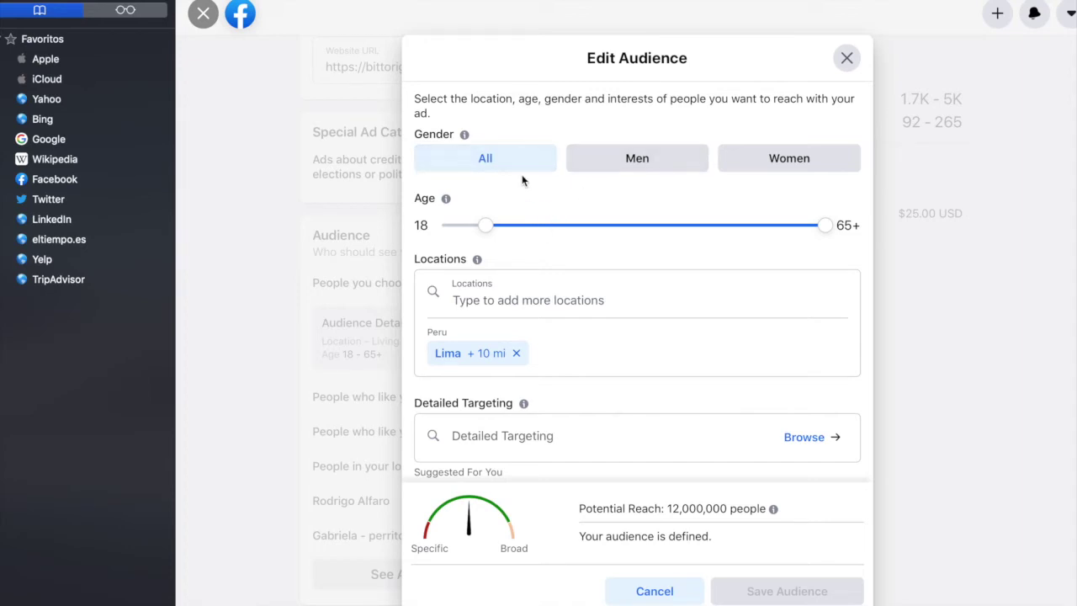
left_click(644, 171)
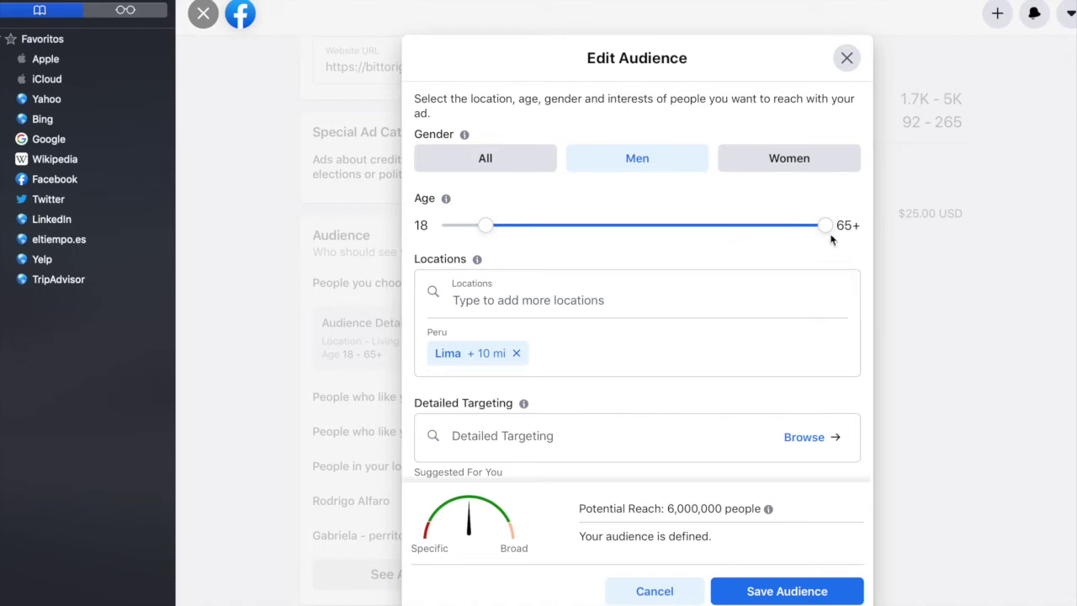
left_click_drag(828, 235, 566, 227)
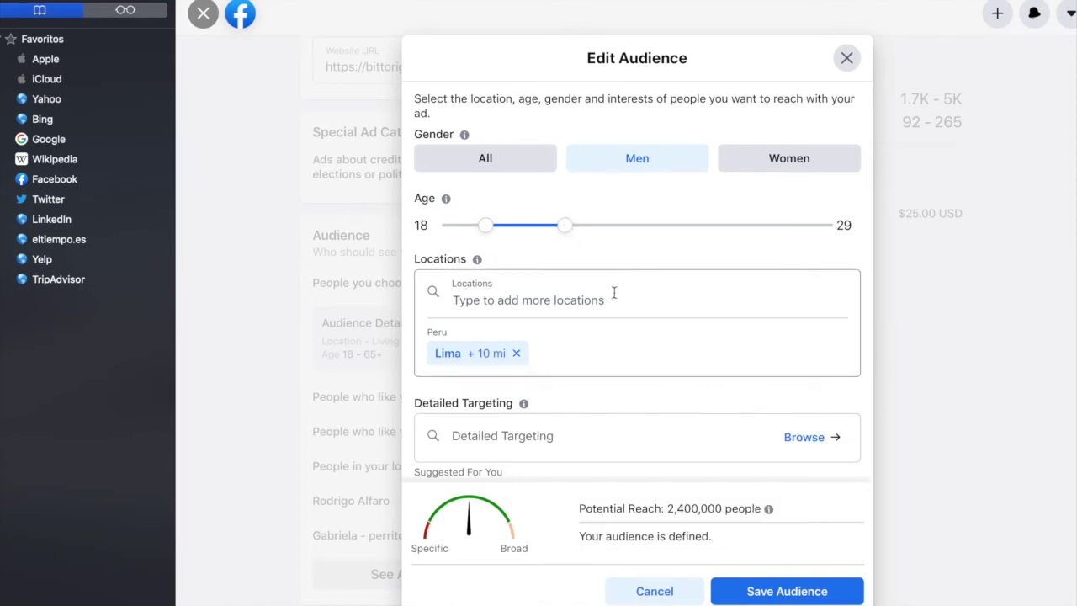
Add the city of Madrid, Comunidad de Madrid, Spain to the audience's targeted locations.
scroll(596, 312, "down", 1)
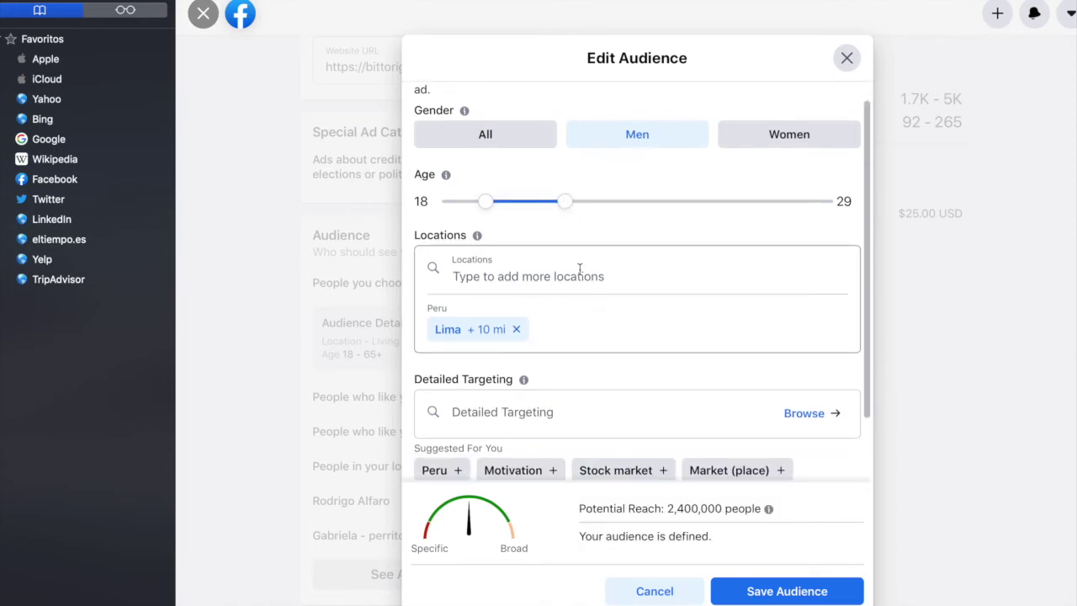
left_click(579, 269)
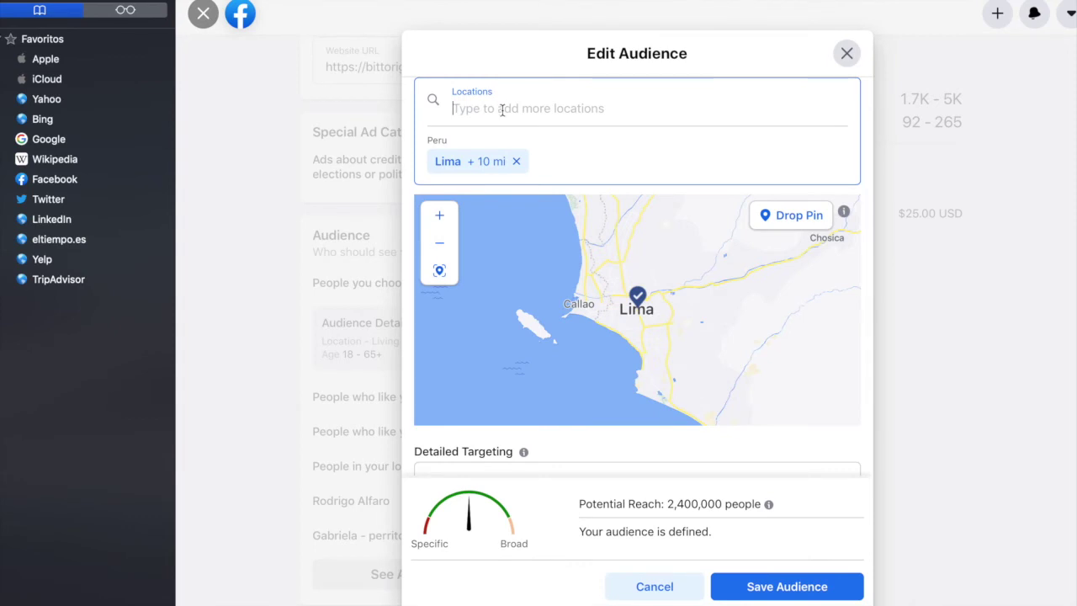
scroll(503, 110, "up", 4)
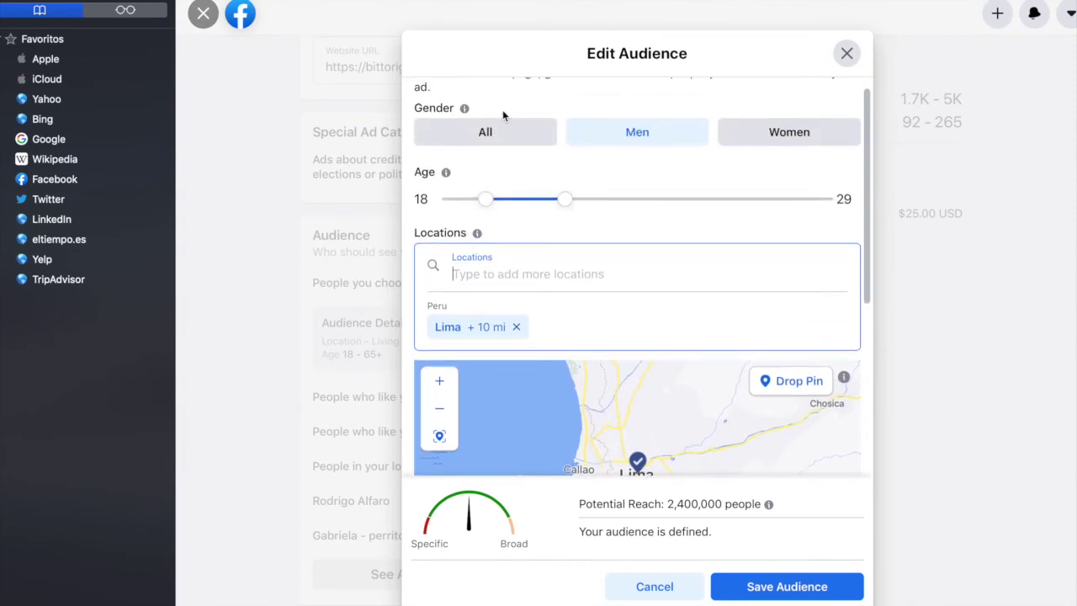
scroll(525, 187, "up", 1)
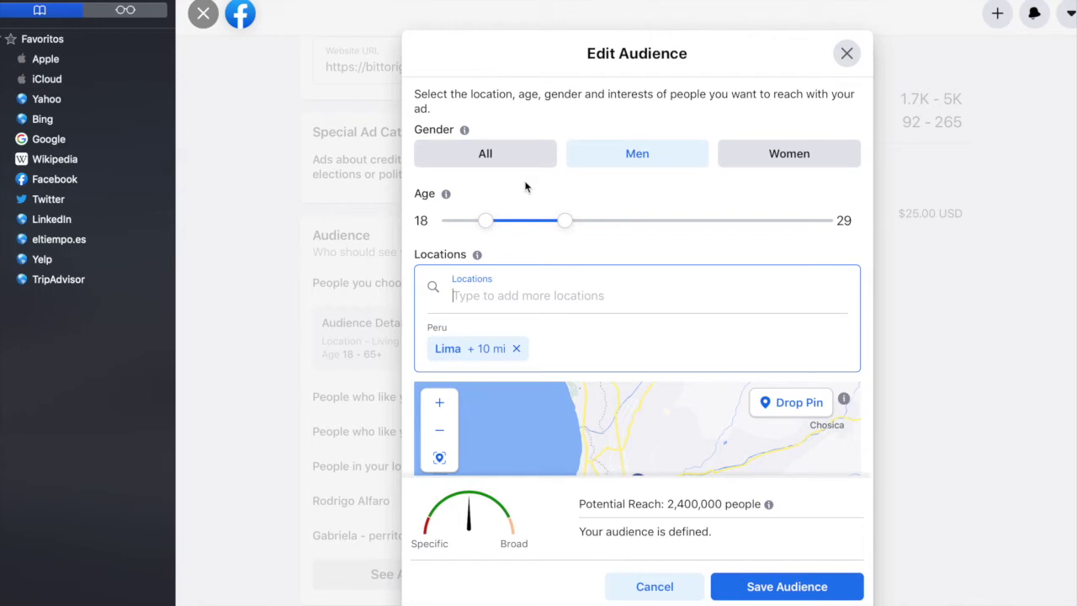
type("madrid")
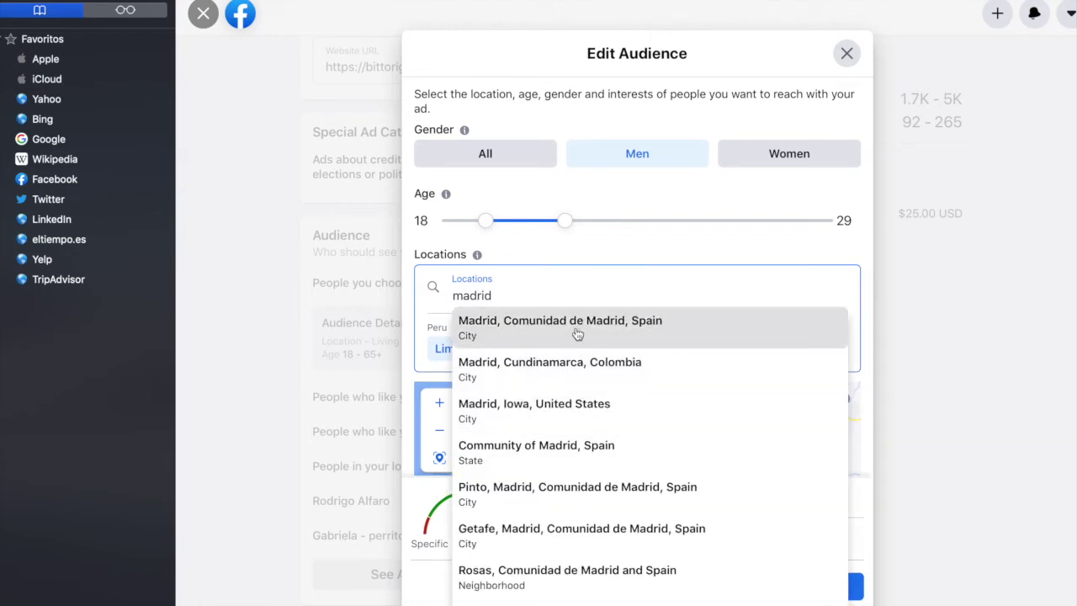
left_click(579, 329)
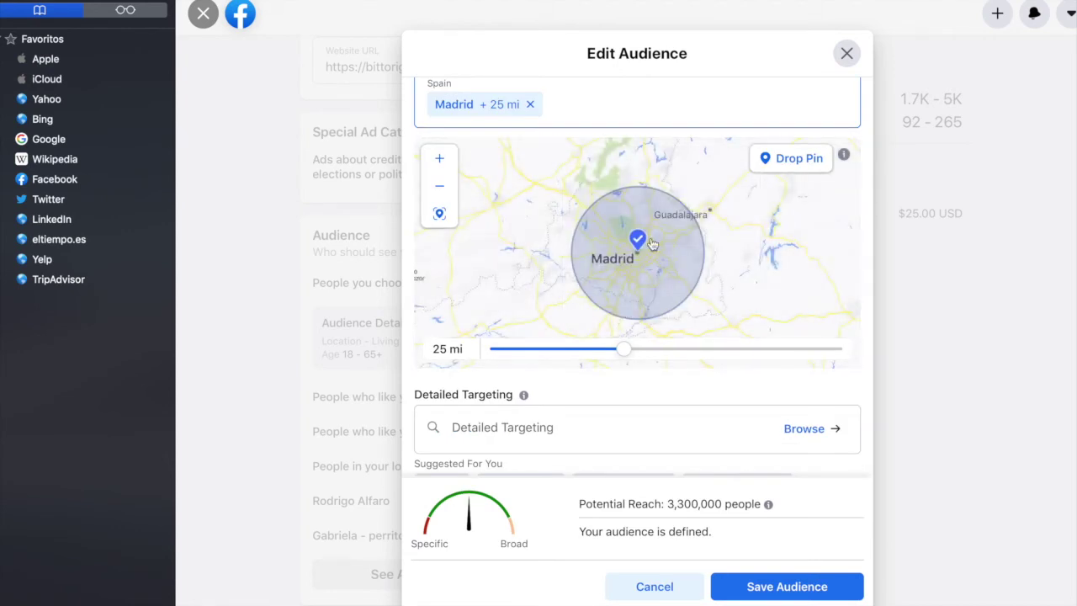
Widen the targeting radius around Madrid to 32 mi and check the covered area on the map.
left_click_drag(622, 353, 683, 351)
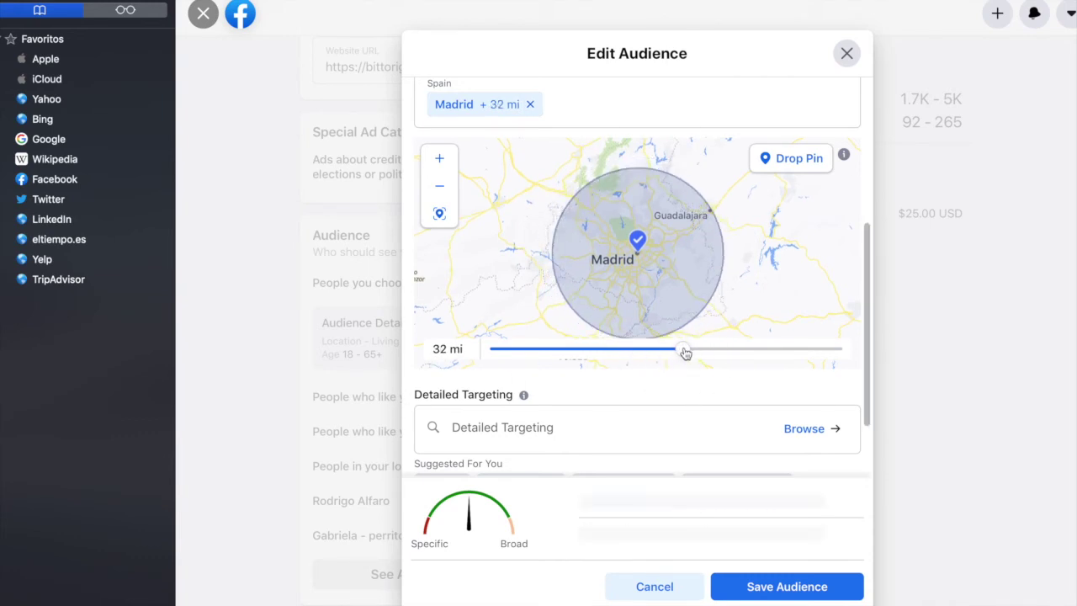
scroll(826, 271, "up", 2)
scroll(830, 277, "down", 3)
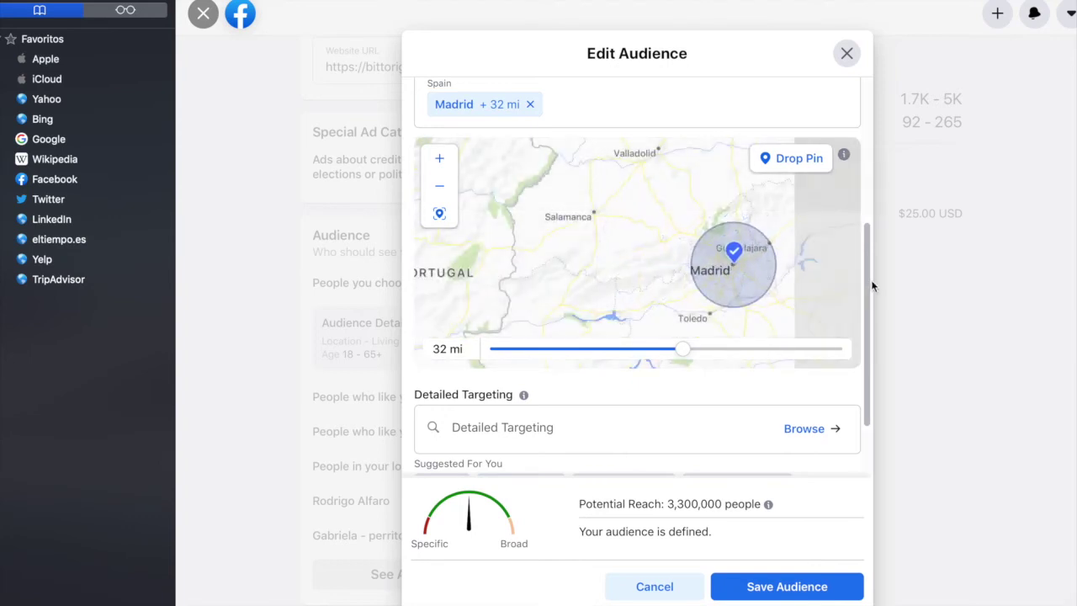
scroll(866, 239, "up", 2)
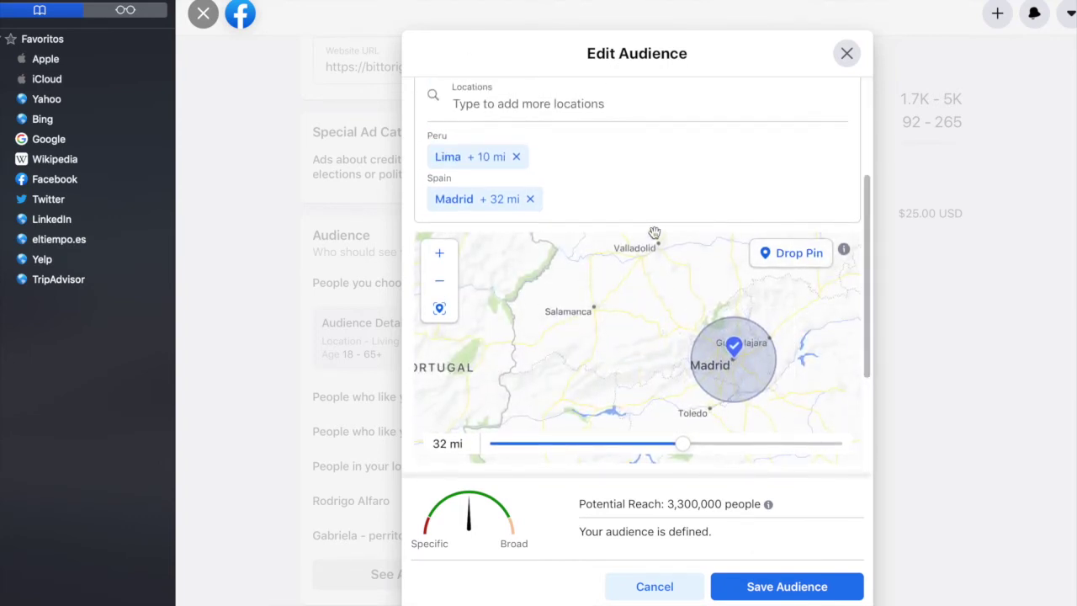
Add the country of Colombia to the audience's locations and check its area on the map.
scroll(563, 185, "up", 2)
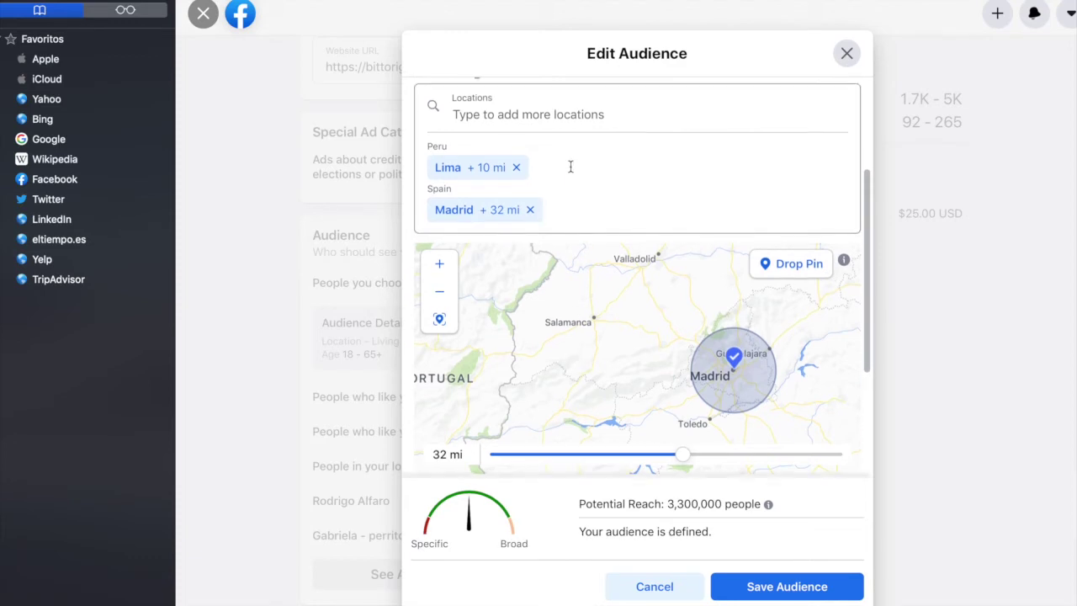
left_click(541, 189)
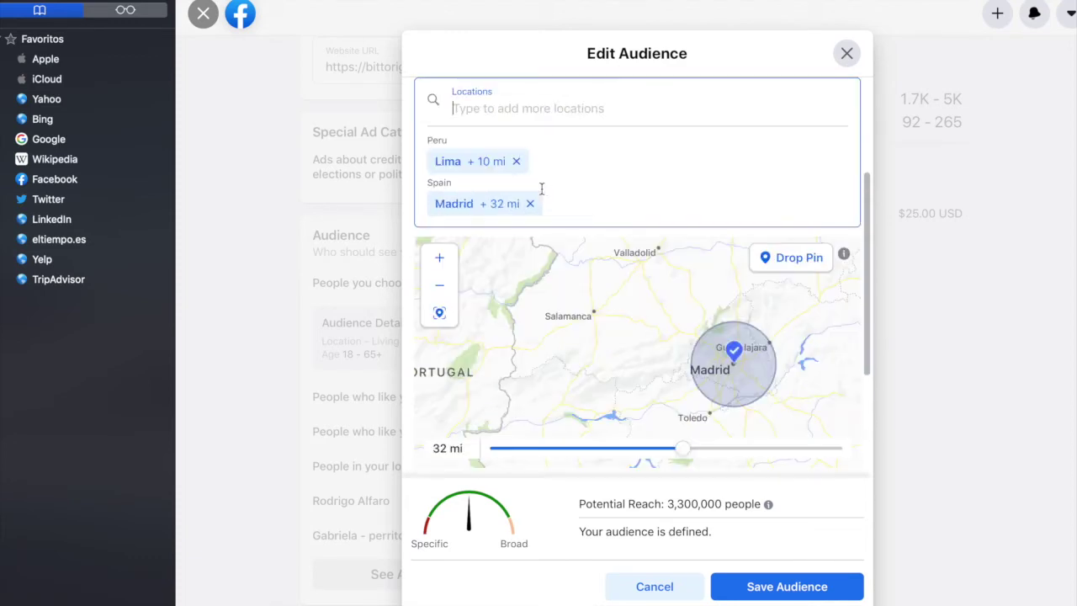
scroll(567, 149, "up", 4)
type("colombia")
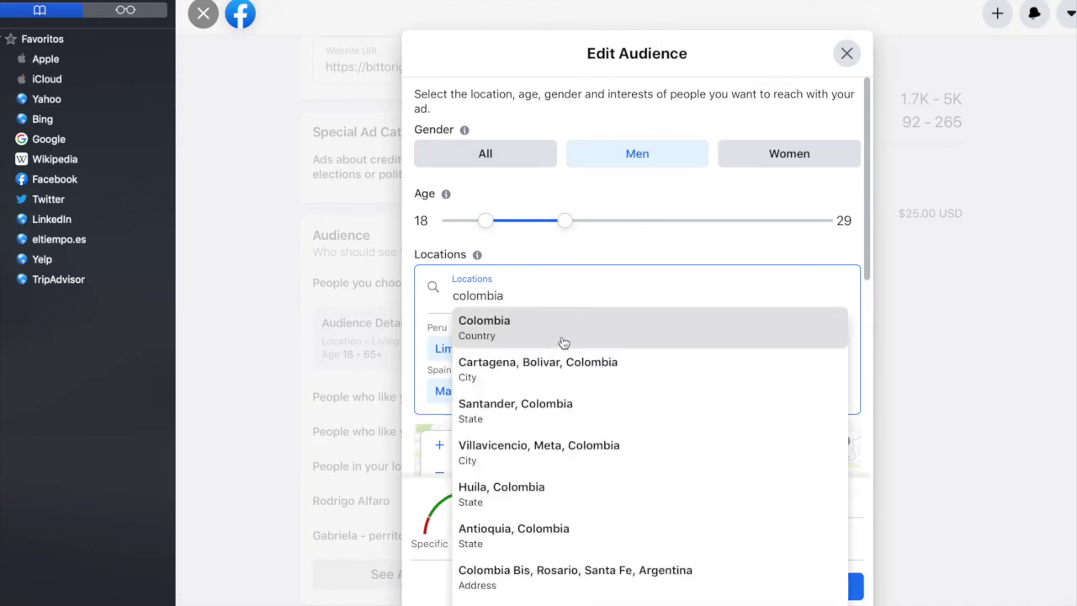
left_click(565, 340)
scroll(558, 332, "down", 3)
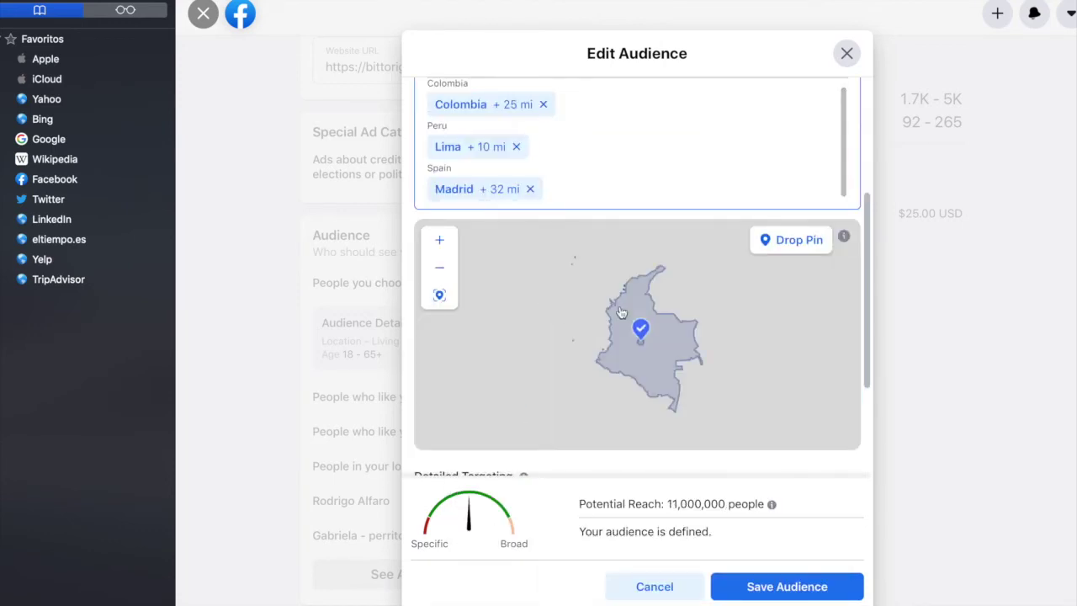
scroll(612, 288, "up", 2)
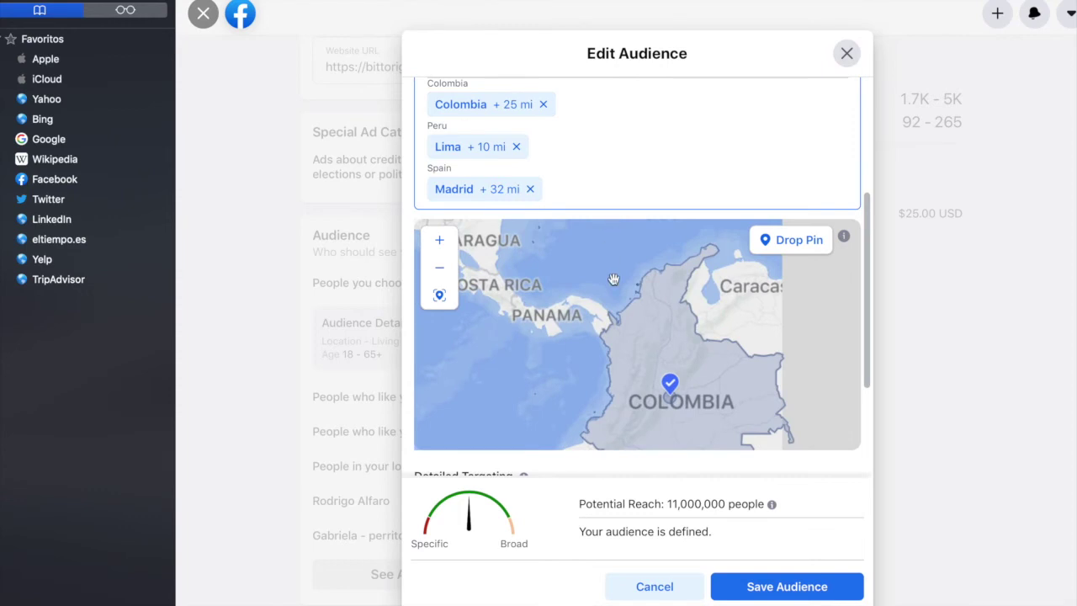
scroll(613, 282, "down", 3)
Add the state of Rio de Janeiro, Brazil to the audience's locations and view it on the map.
scroll(714, 195, "up", 1)
scroll(847, 243, "up", 3)
scroll(533, 98, "up", 2)
left_click(488, 236)
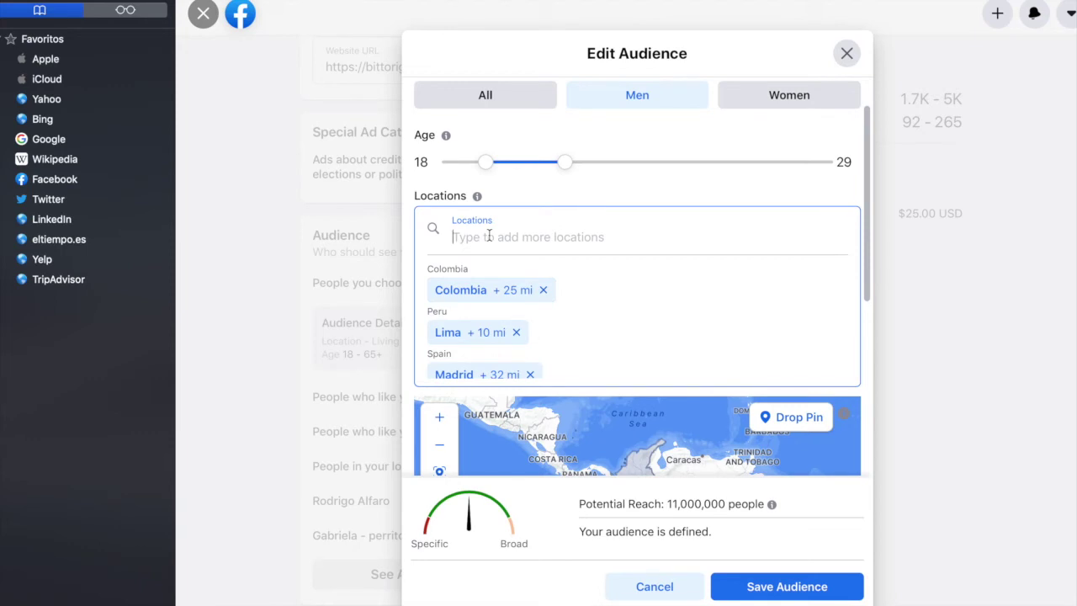
type("Rio de")
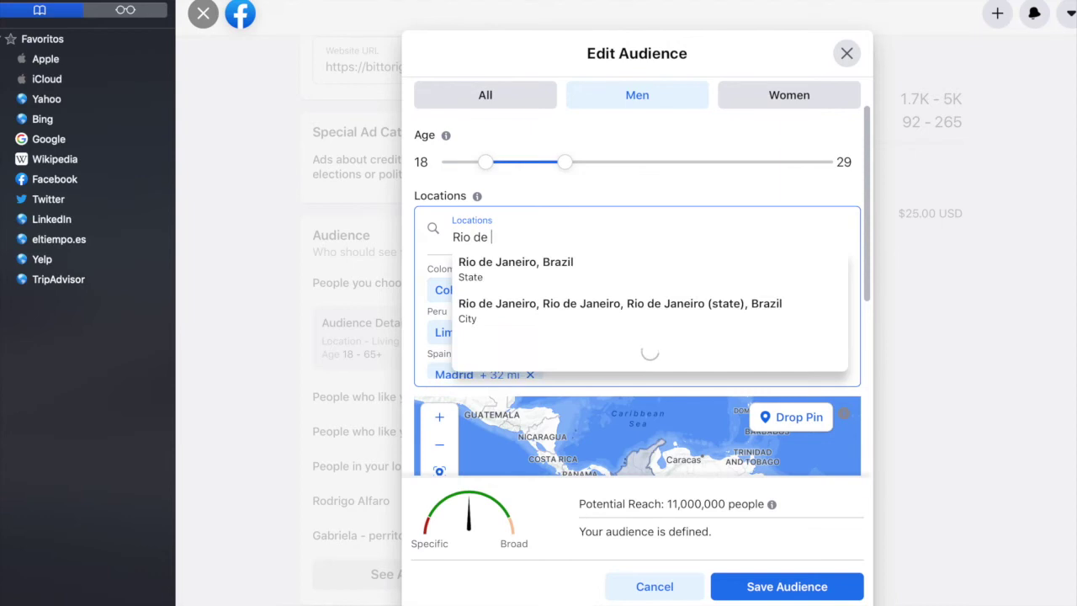
left_click(533, 279)
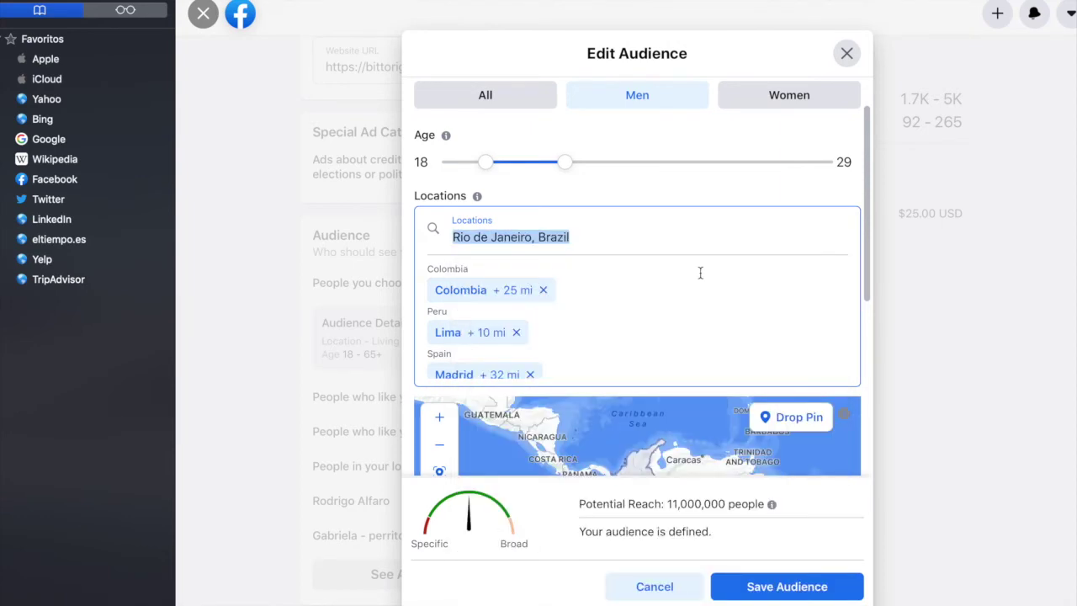
scroll(825, 328, "down", 3)
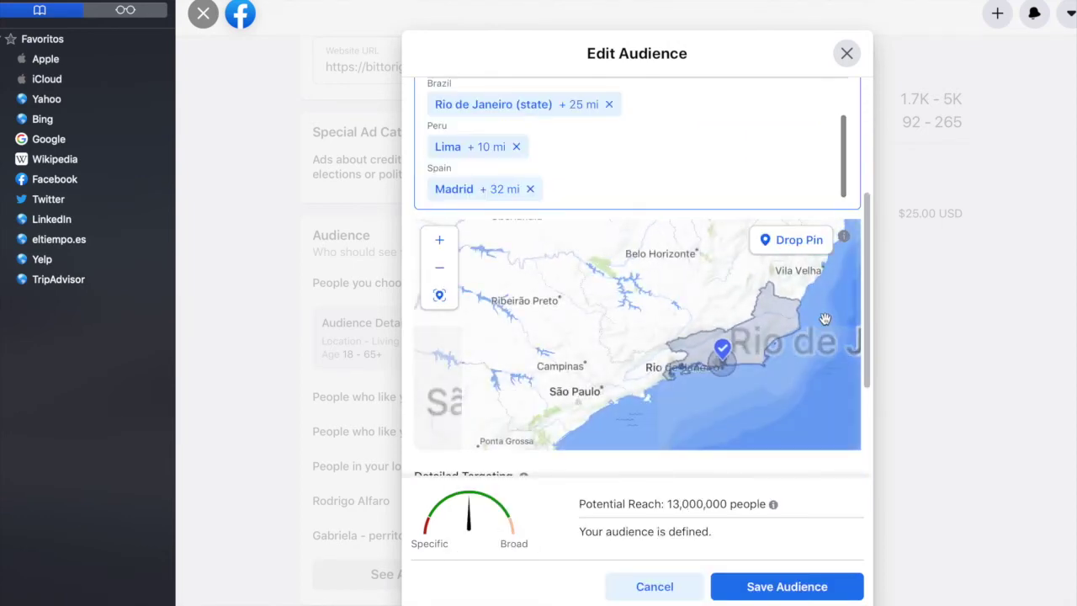
scroll(830, 305, "down", 3)
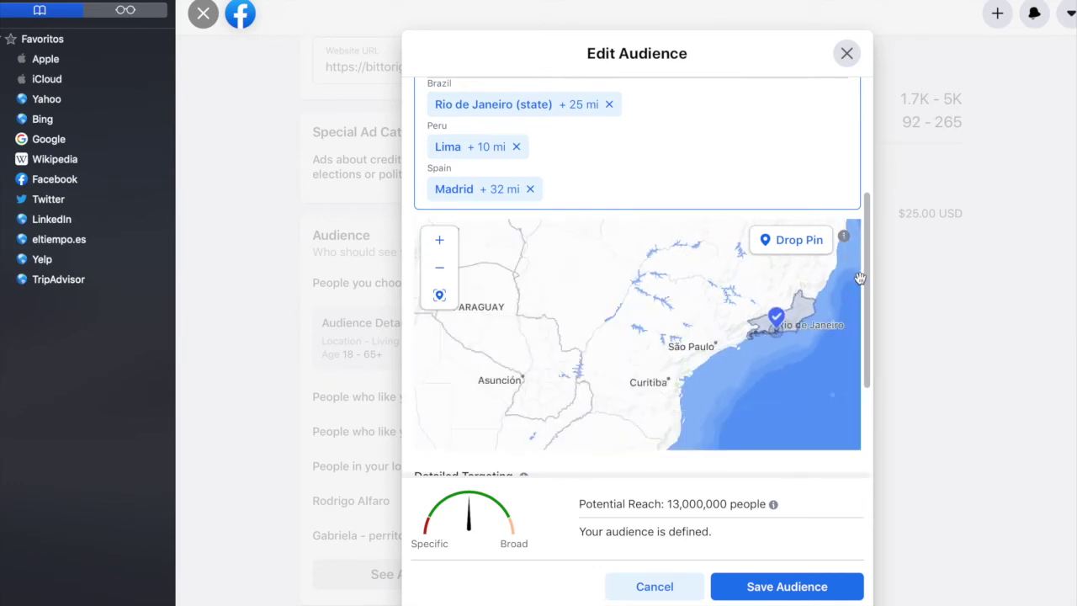
Review the full list of targeted locations together with the location map.
left_click_drag(863, 275, 865, 214)
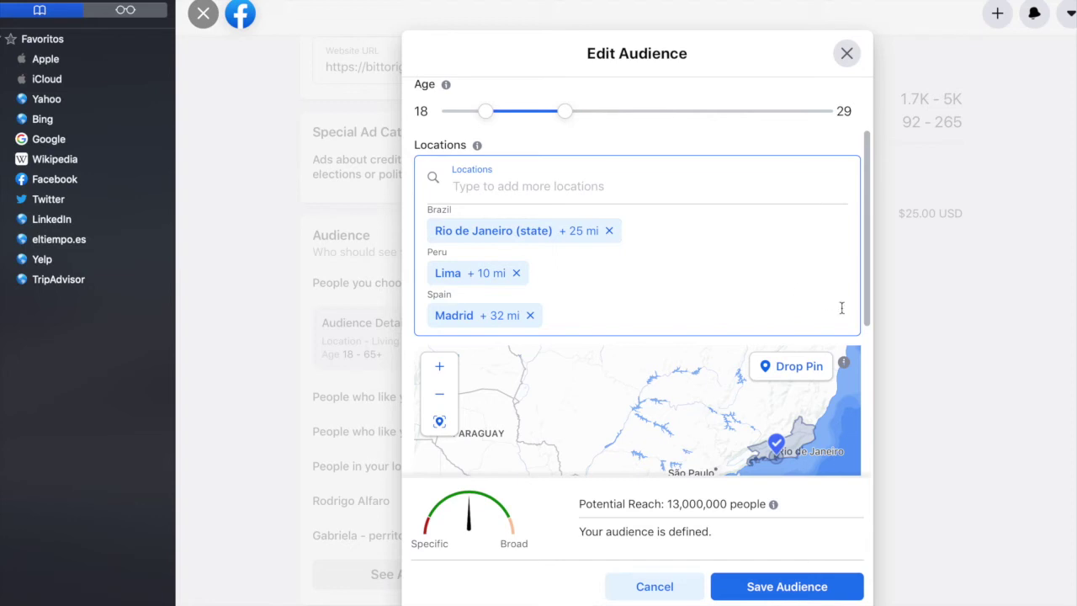
scroll(839, 306, "down", 1)
scroll(842, 312, "up", 2)
scroll(843, 312, "up", 1)
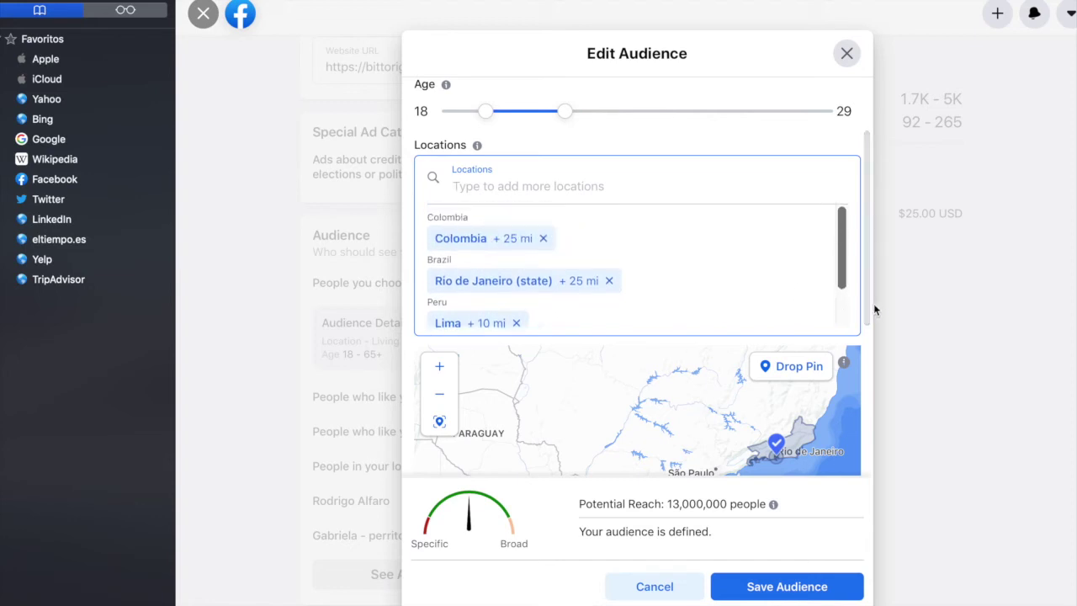
scroll(867, 305, "down", 1)
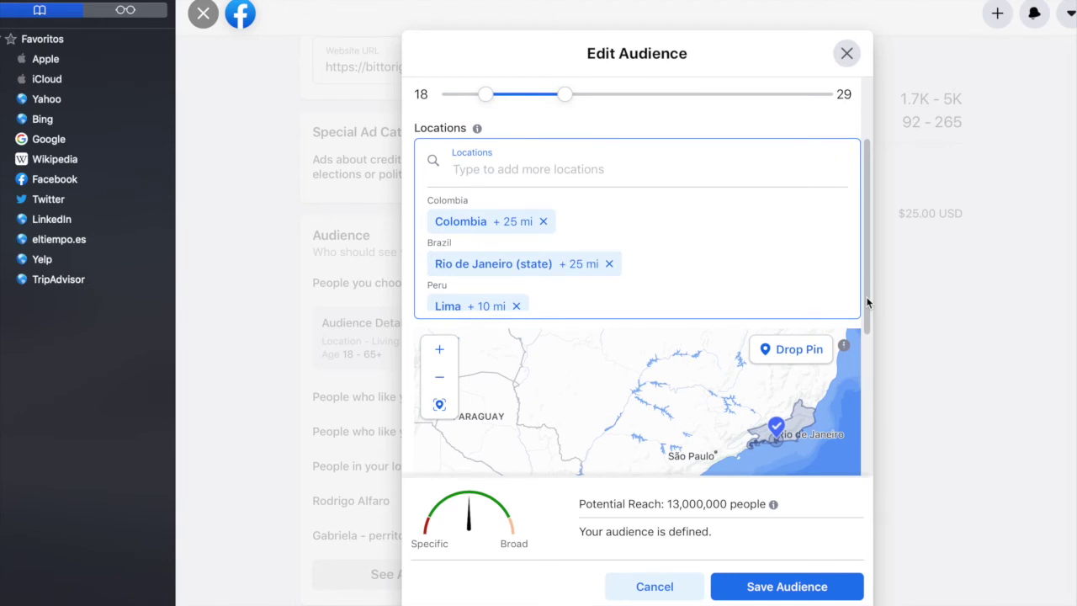
scroll(866, 296, "down", 1)
scroll(866, 296, "down", 2)
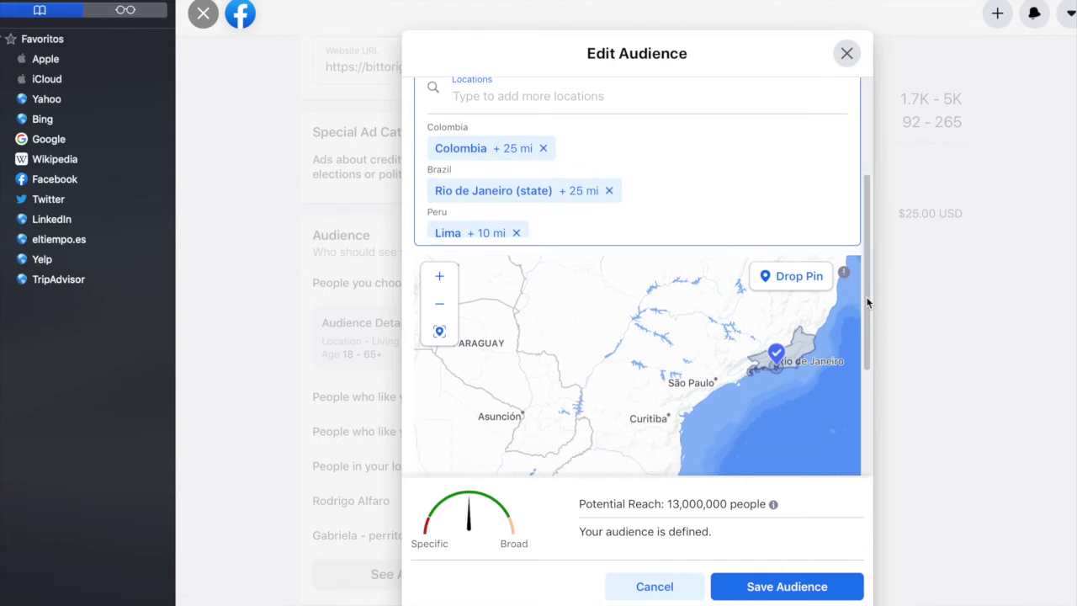
scroll(866, 296, "down", 3)
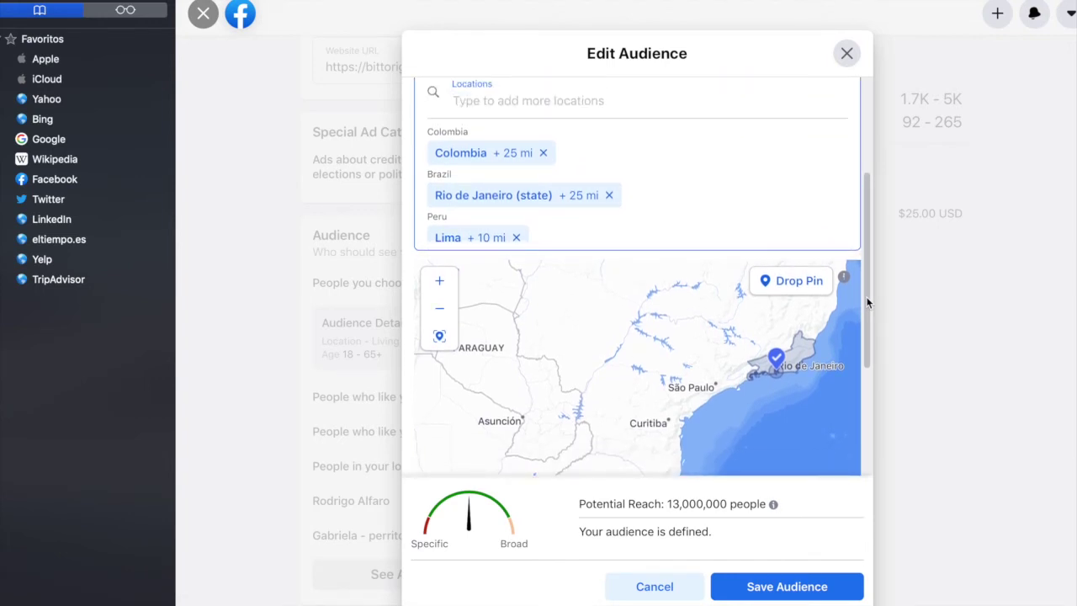
scroll(866, 296, "up", 2)
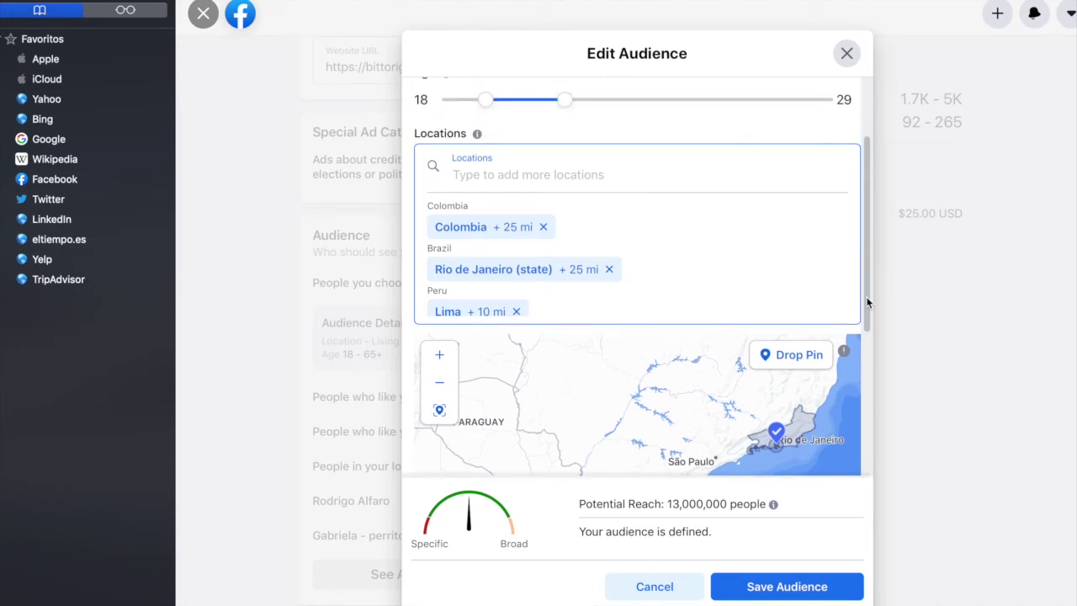
scroll(867, 301, "down", 1)
scroll(866, 301, "up", 1)
scroll(867, 302, "down", 5)
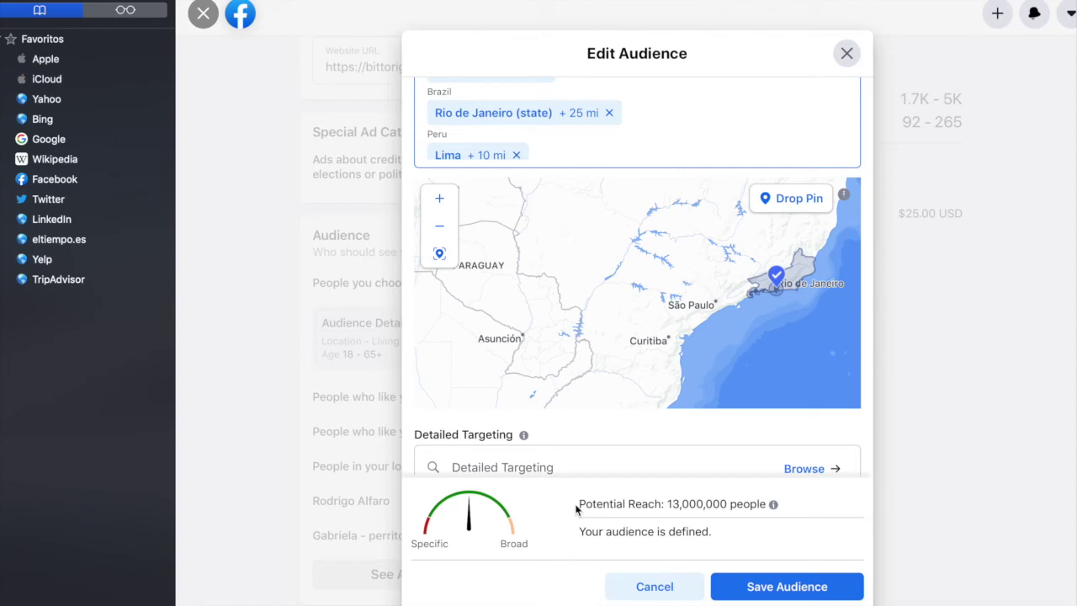
Examine the potential reach estimate and the audience definition status for the current targeting.
left_click_drag(579, 503, 767, 503)
left_click(692, 501)
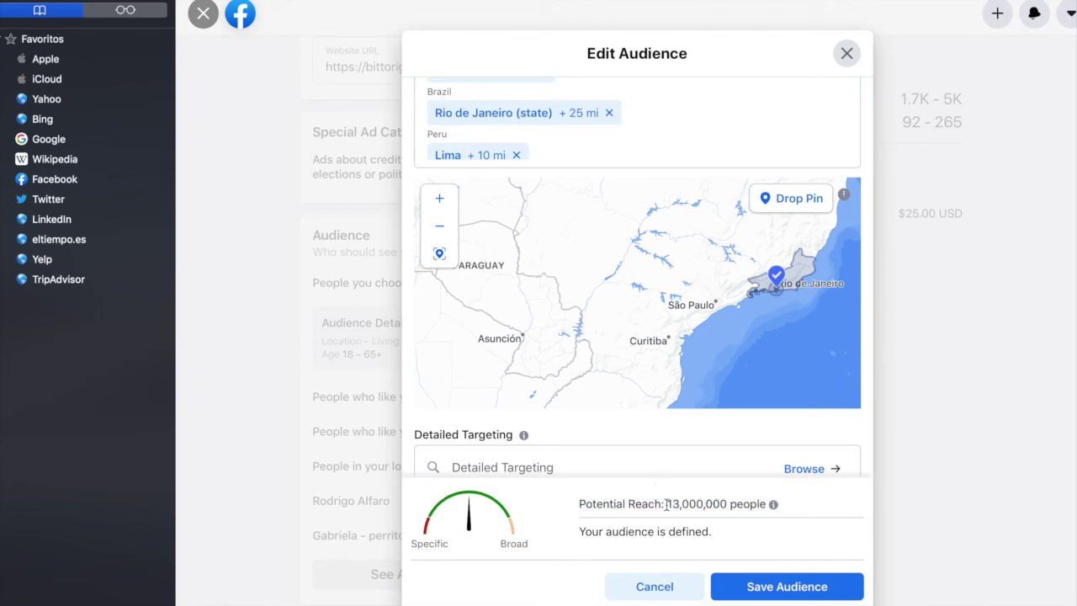
left_click_drag(668, 503, 746, 497)
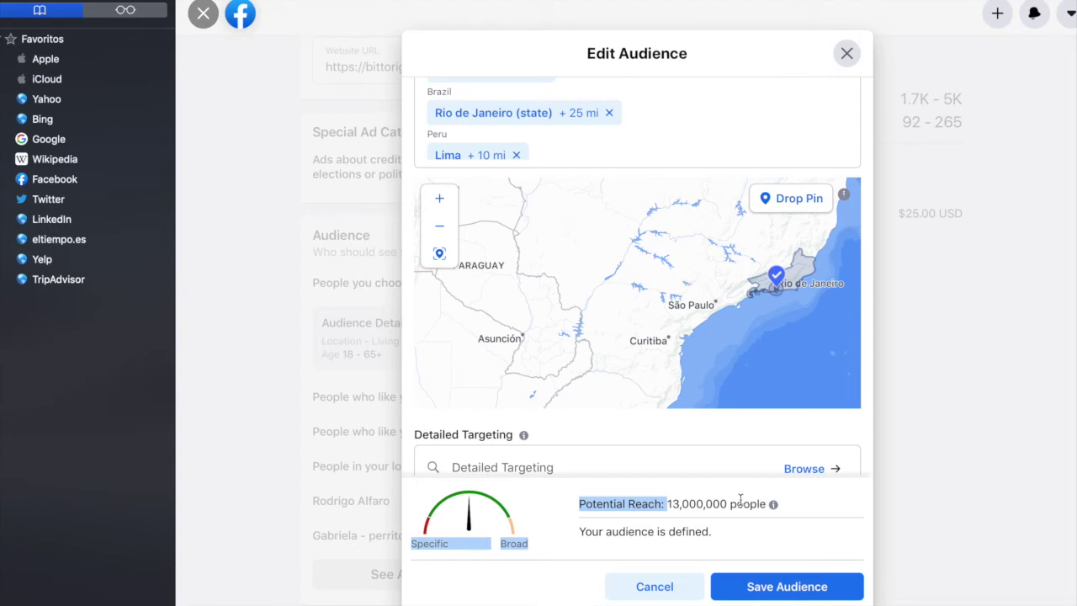
left_click(741, 497)
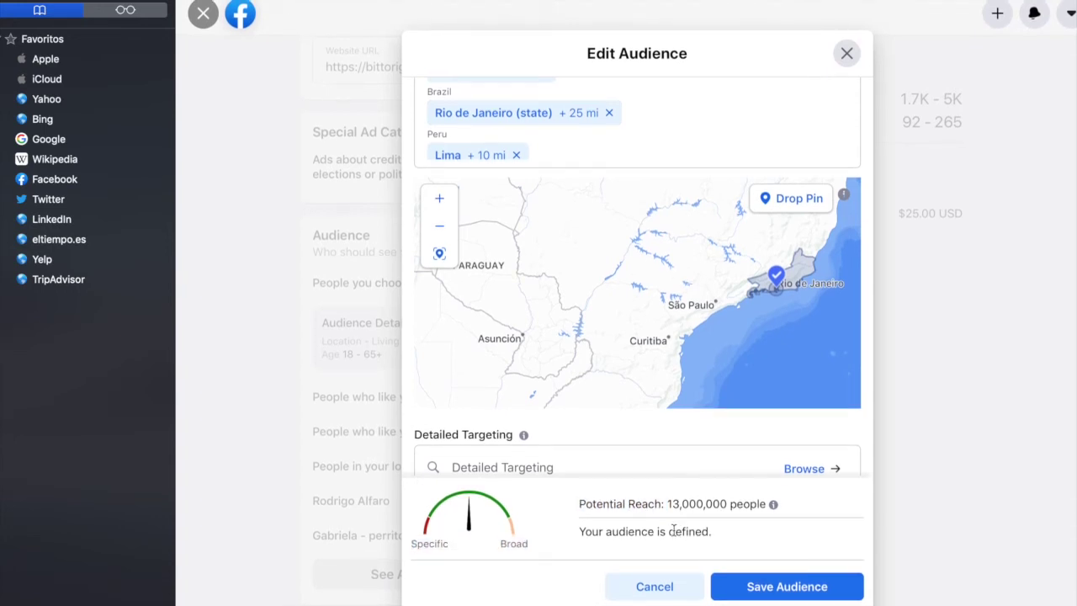
left_click_drag(581, 500, 738, 500)
left_click(823, 503)
Look over the detailed targeting section with its suggested interests and recheck the chosen age range and locations.
scroll(773, 310, "down", 5)
scroll(773, 310, "up", 3)
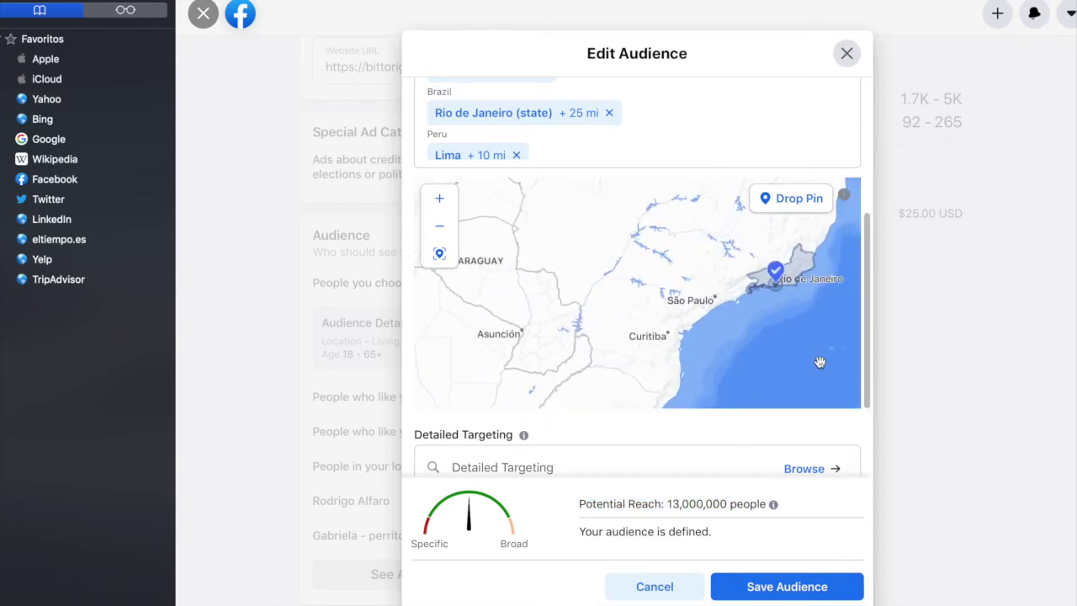
scroll(865, 447, "down", 2)
scroll(866, 455, "down", 3)
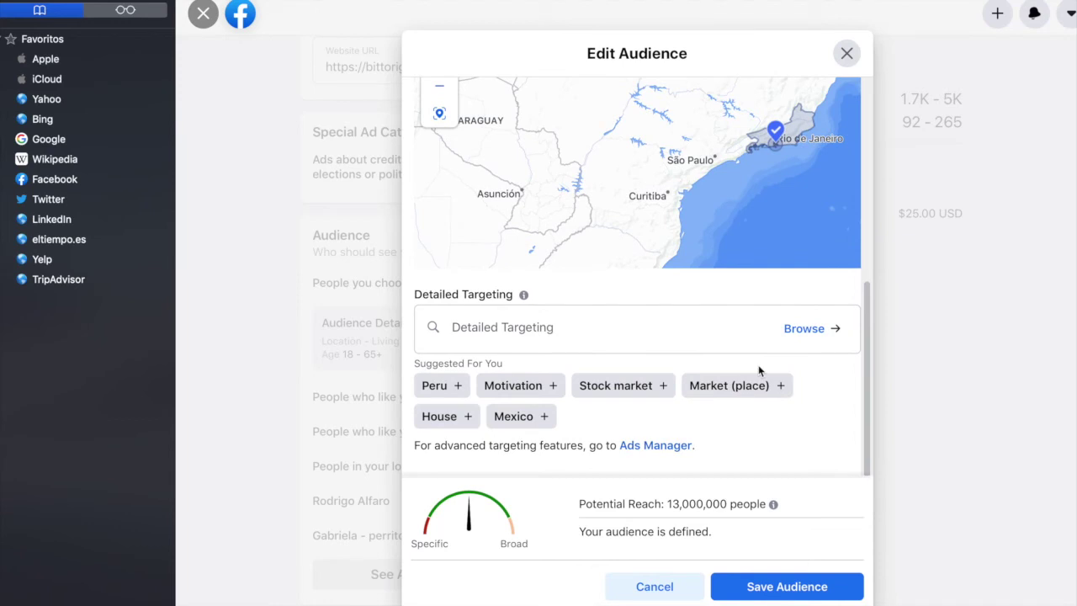
scroll(668, 368, "up", 5)
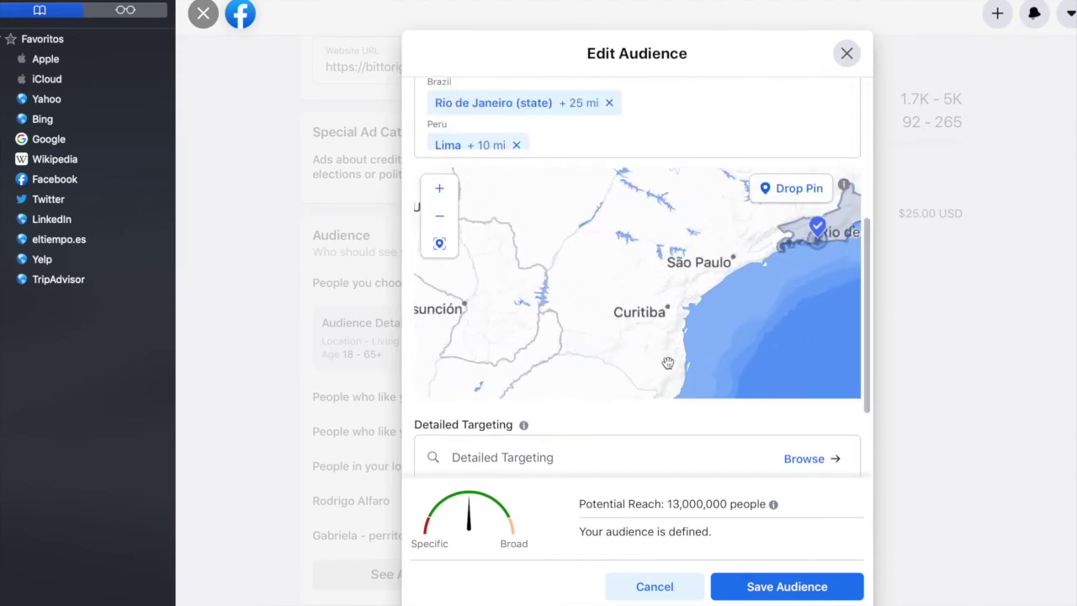
scroll(665, 151, "up", 5)
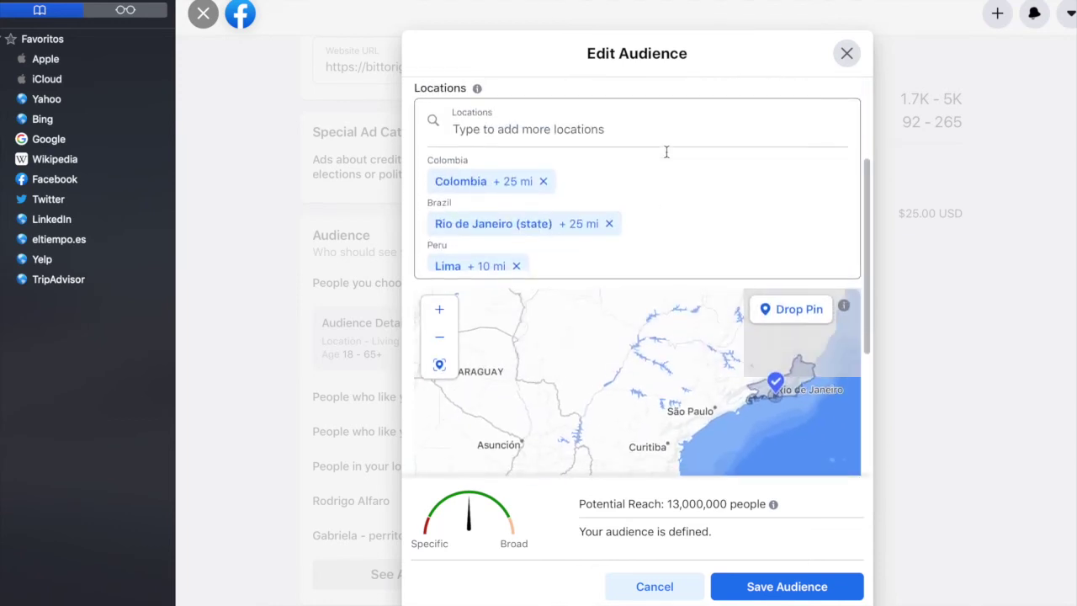
scroll(719, 272, "down", 2)
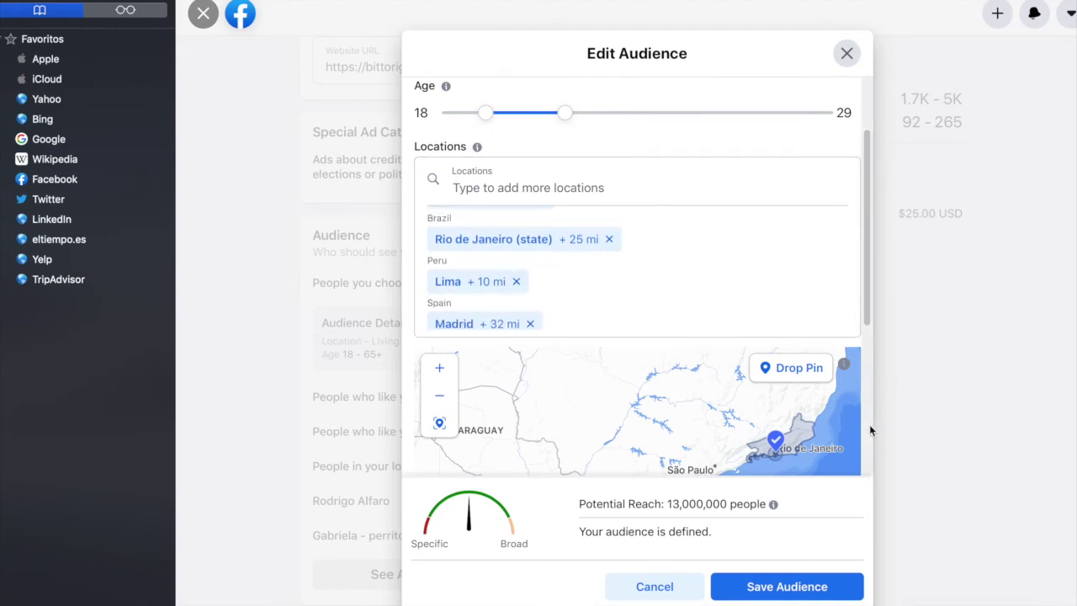
scroll(871, 428, "down", 3)
scroll(870, 424, "down", 6)
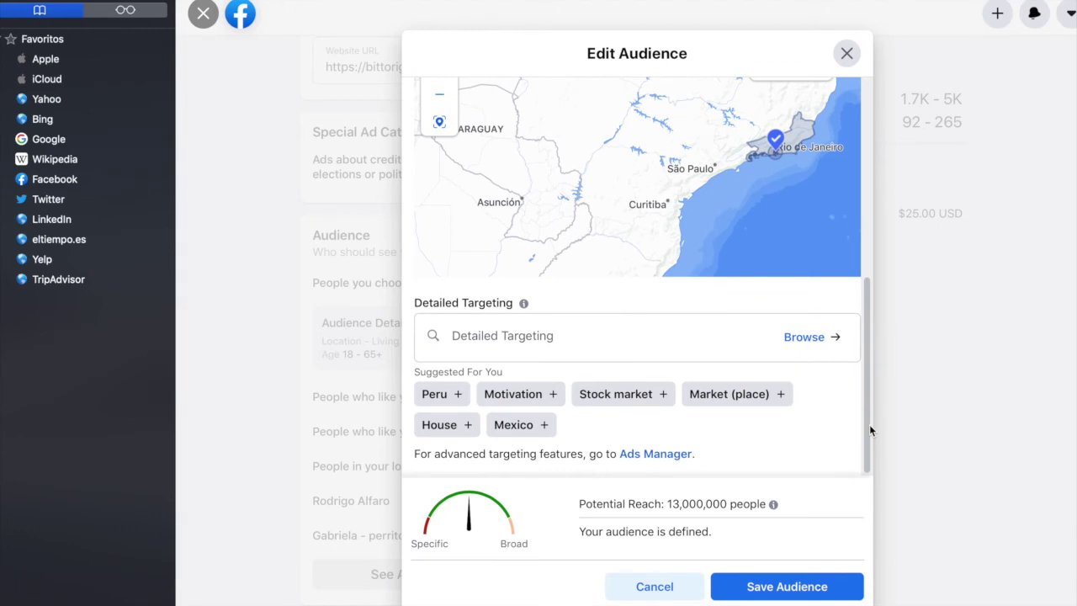
Add the interests Playa, Fitness and wellness, Poker and Casino to the audience's detailed targeting.
left_click(522, 339)
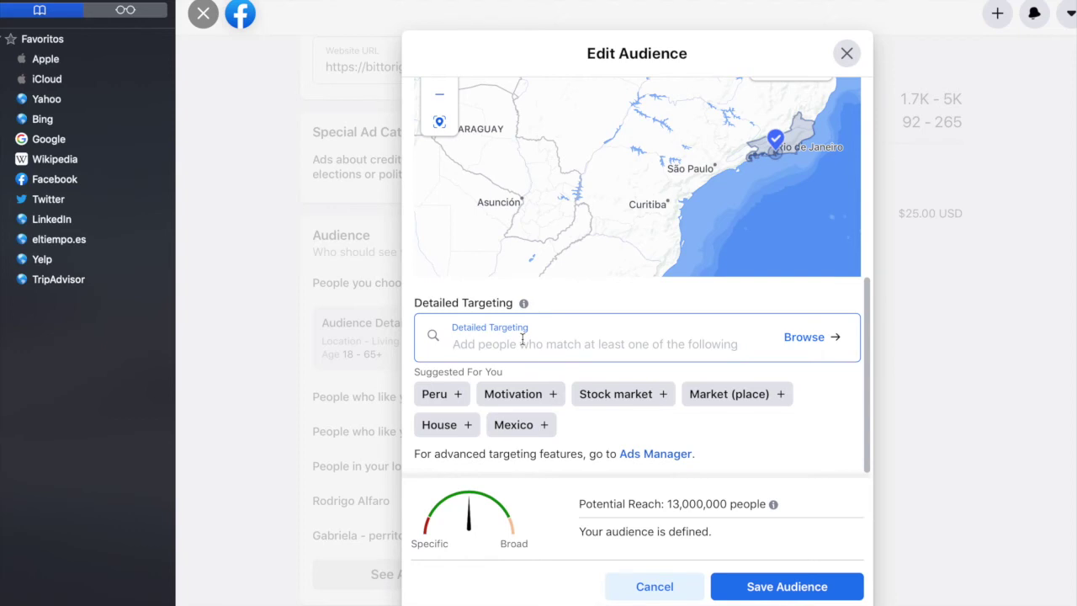
type("playa")
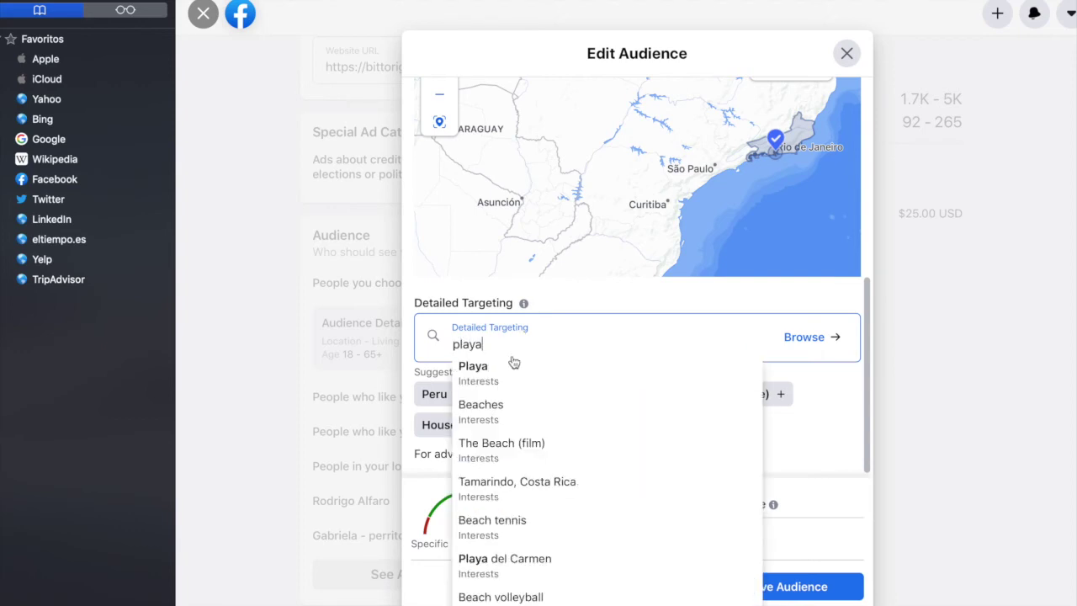
left_click(514, 363)
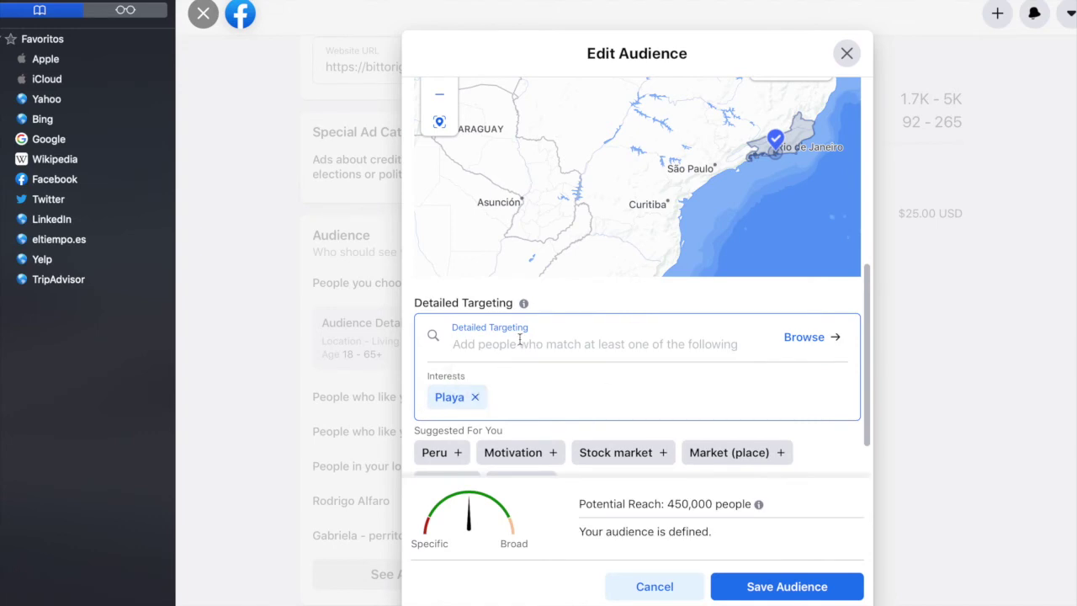
scroll(520, 340, "down", 2)
type("fitness")
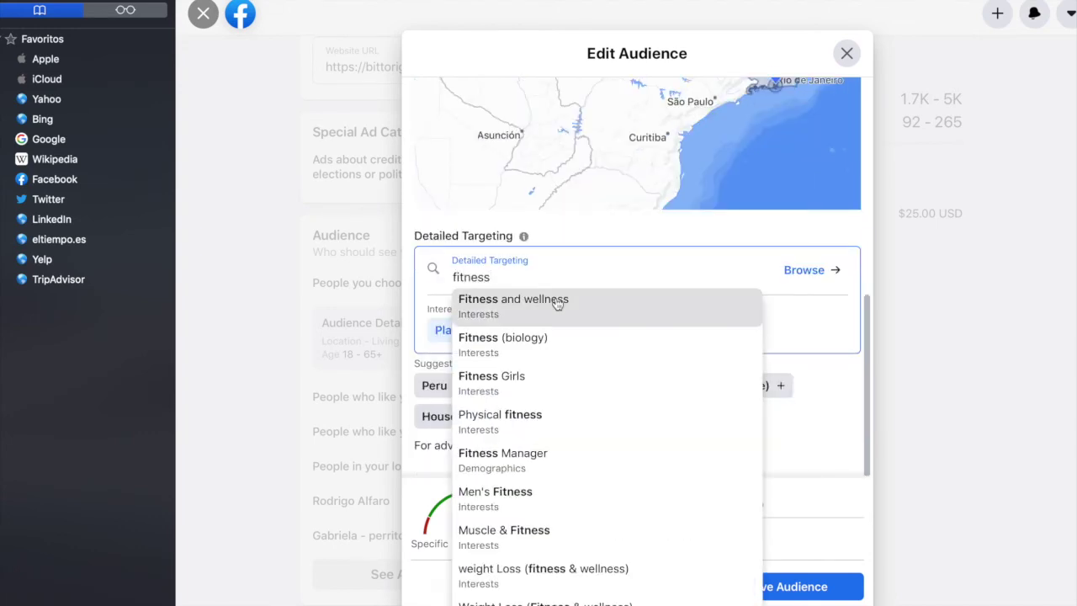
left_click(550, 306)
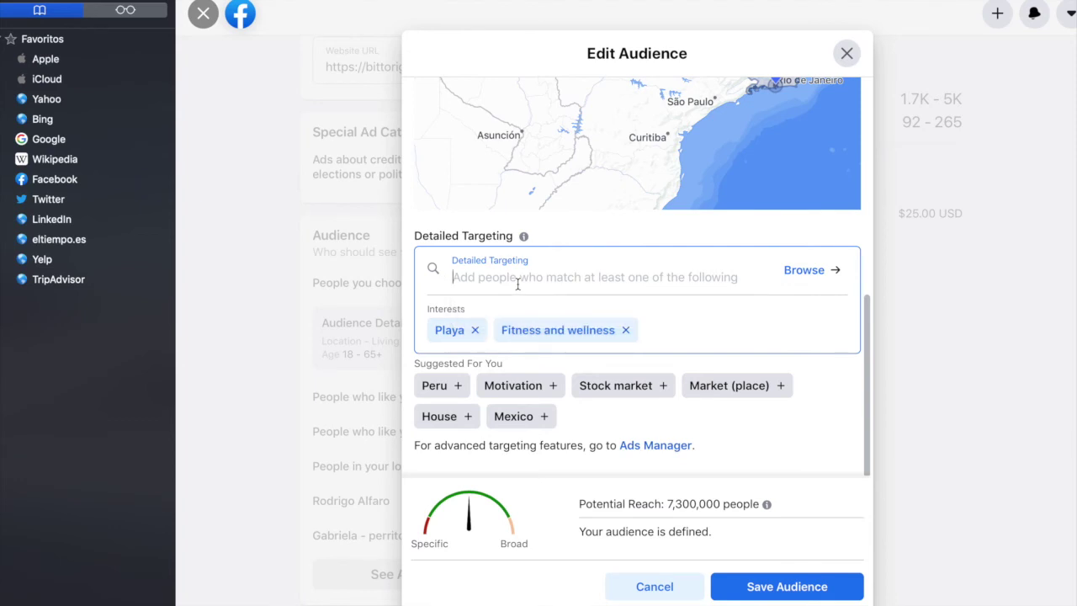
type("poker")
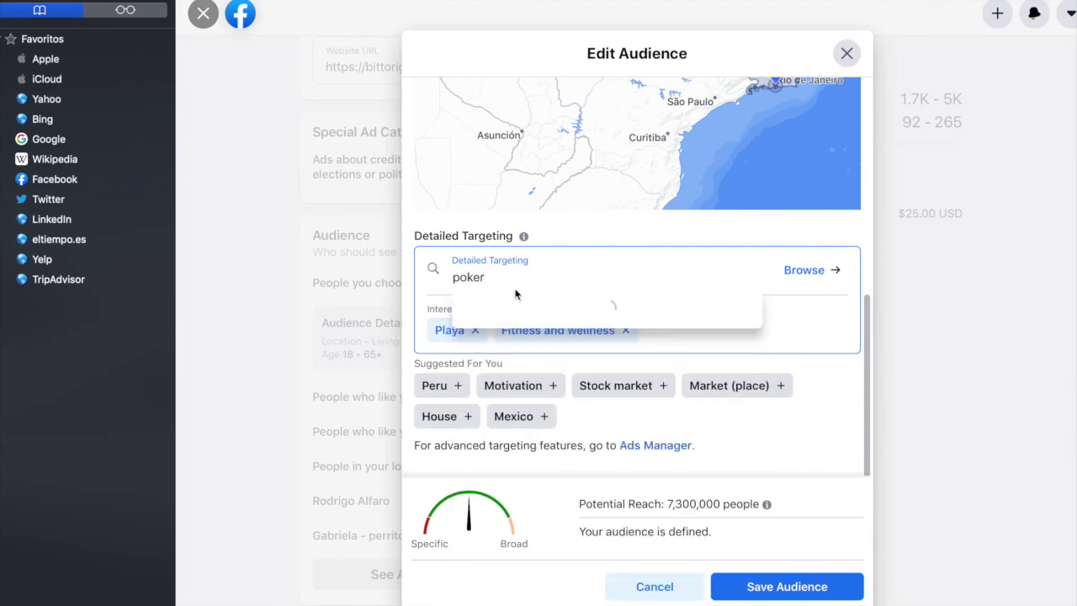
left_click(507, 304)
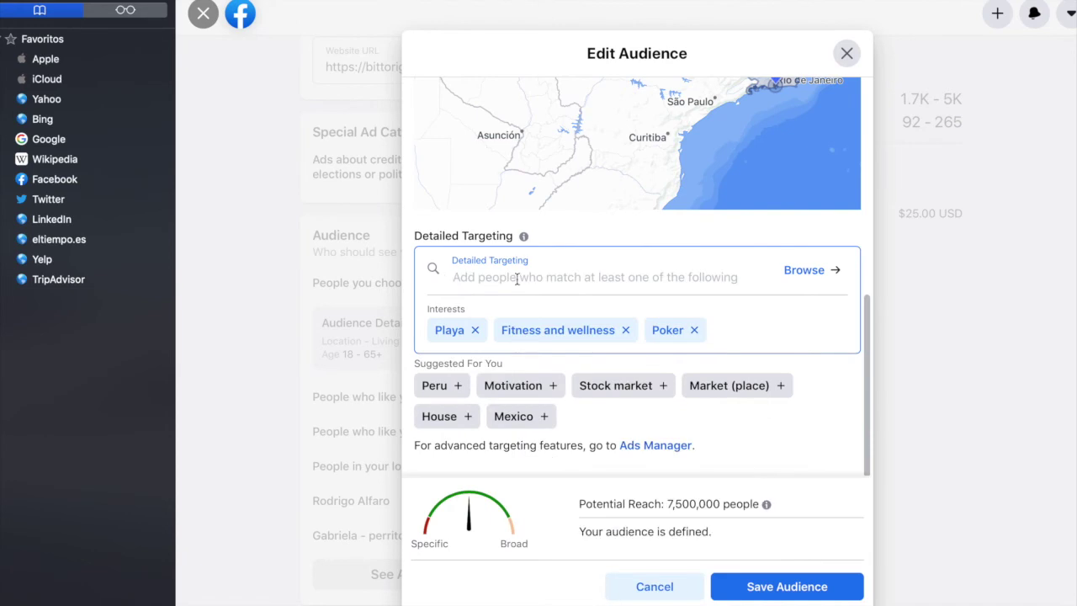
type("casino")
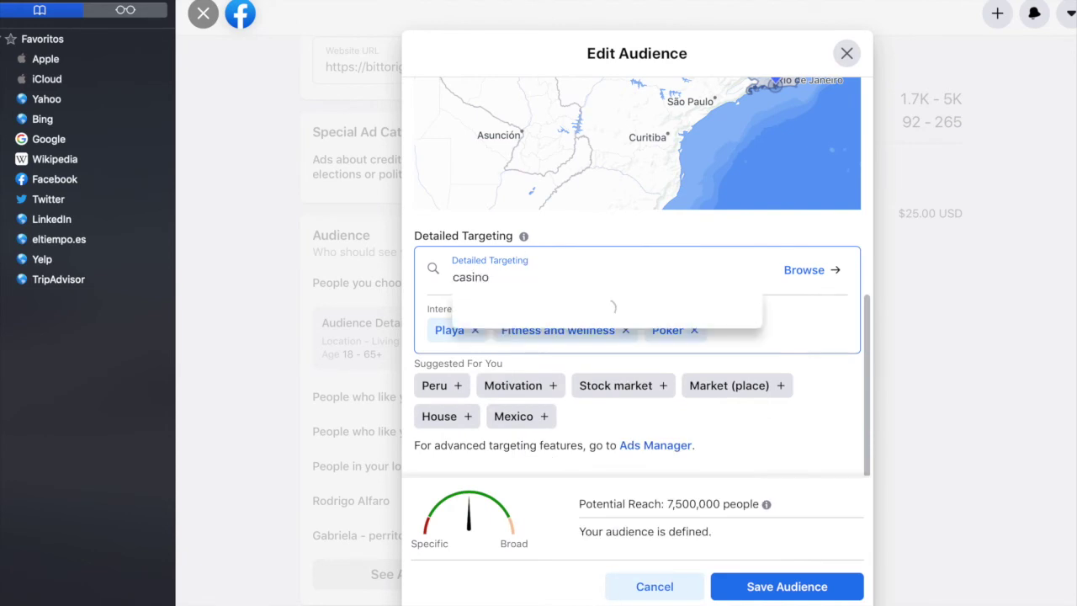
left_click(498, 325)
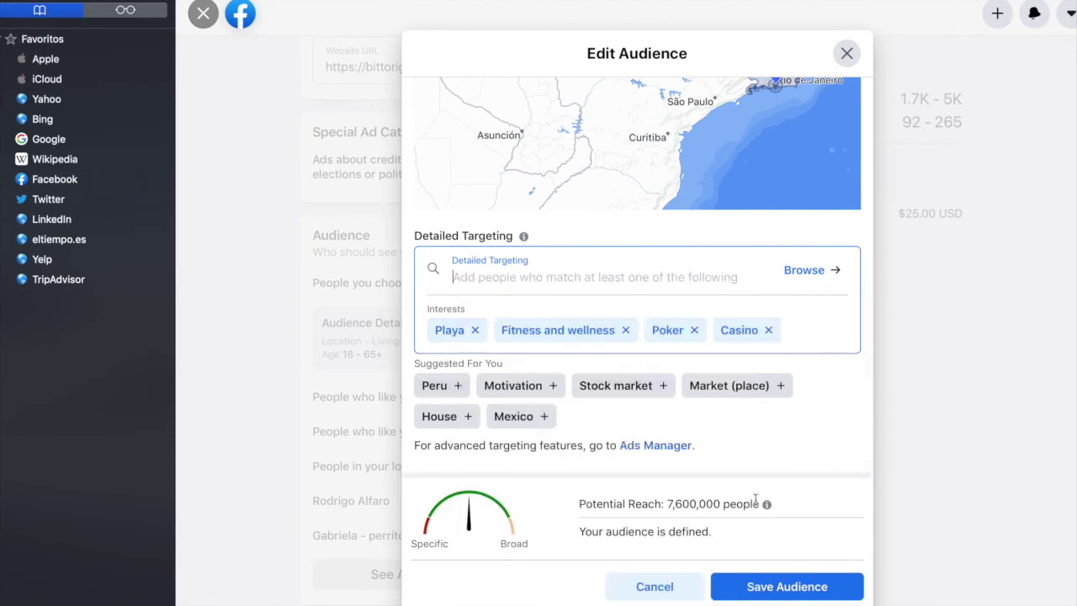
Check the potential reach estimate for the chosen interests and save the edited audience.
left_click_drag(667, 504, 761, 505)
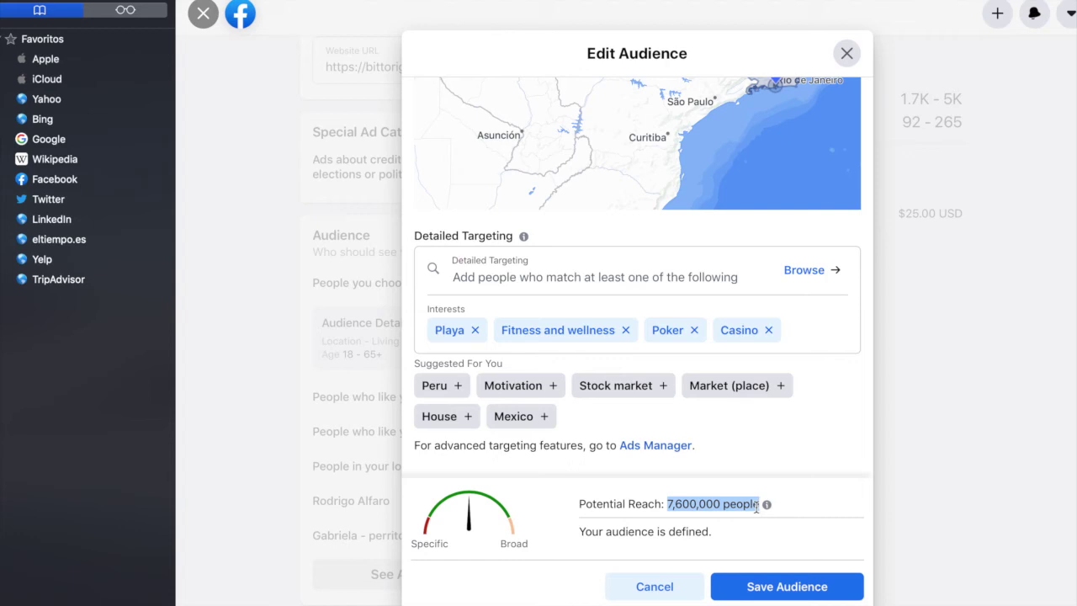
left_click_drag(667, 504, 734, 505)
left_click(674, 503)
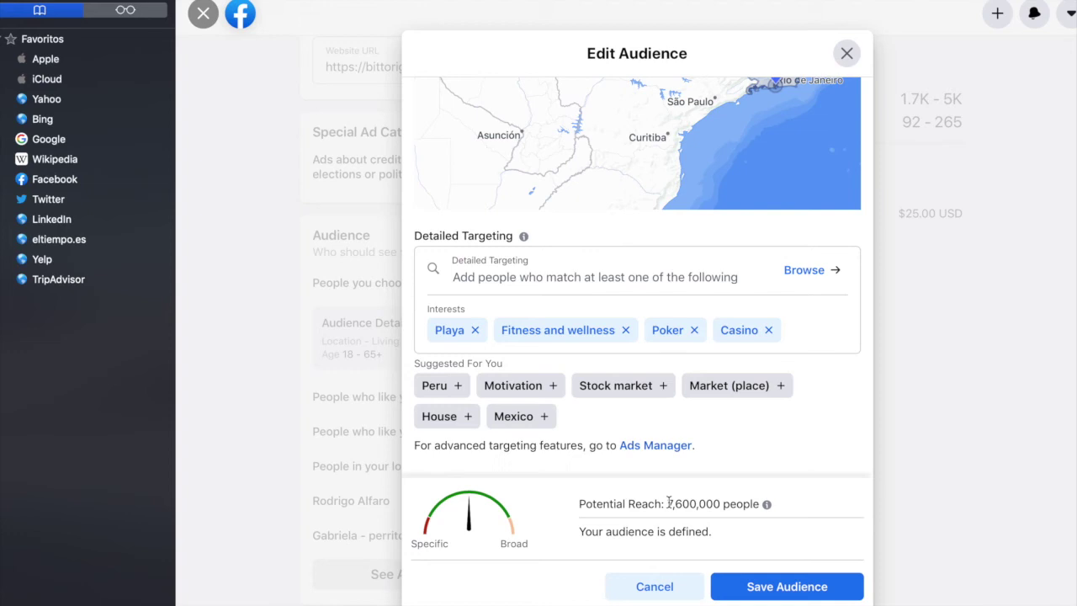
left_click_drag(664, 503, 724, 503)
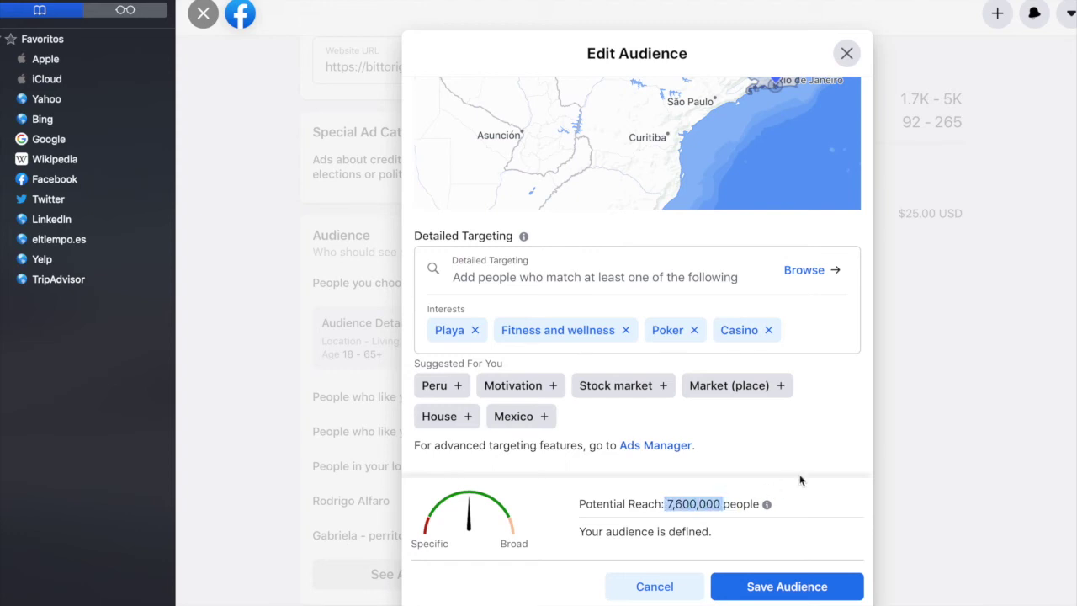
scroll(812, 476, "down", 1)
left_click(767, 594)
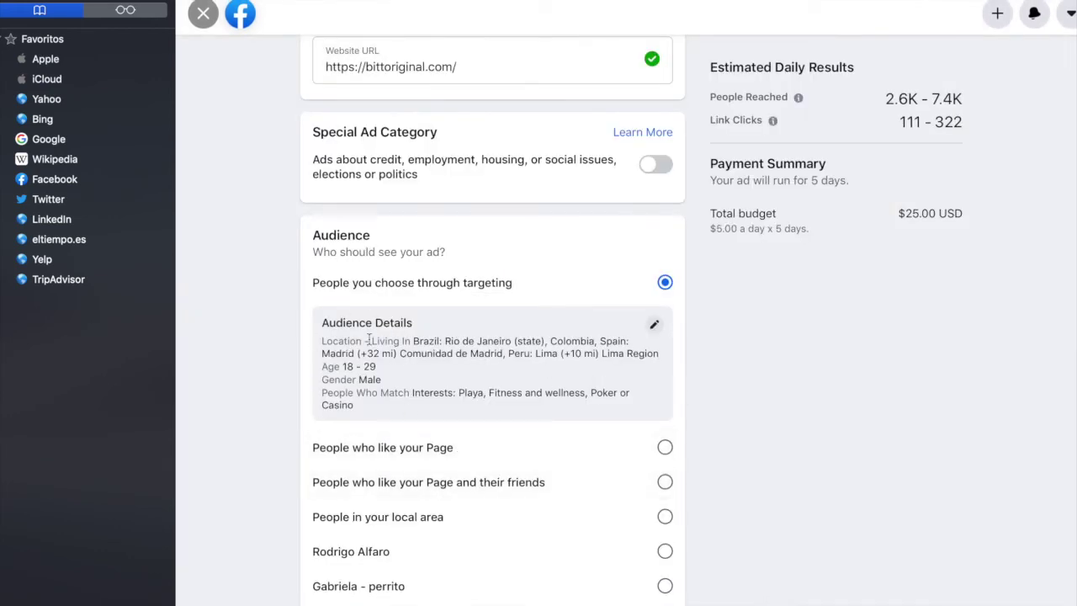
Review the saved audience's details, the alternative audience options and the duration and daily budget settings.
scroll(375, 370, "down", 3)
scroll(391, 392, "down", 1)
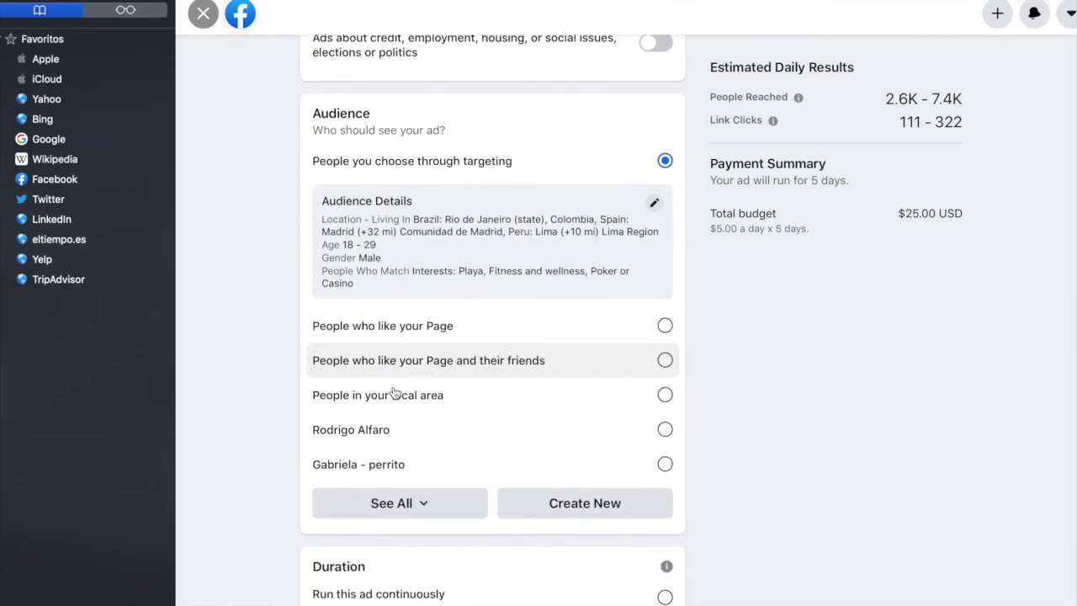
scroll(408, 308, "up", 1)
scroll(397, 328, "up", 1)
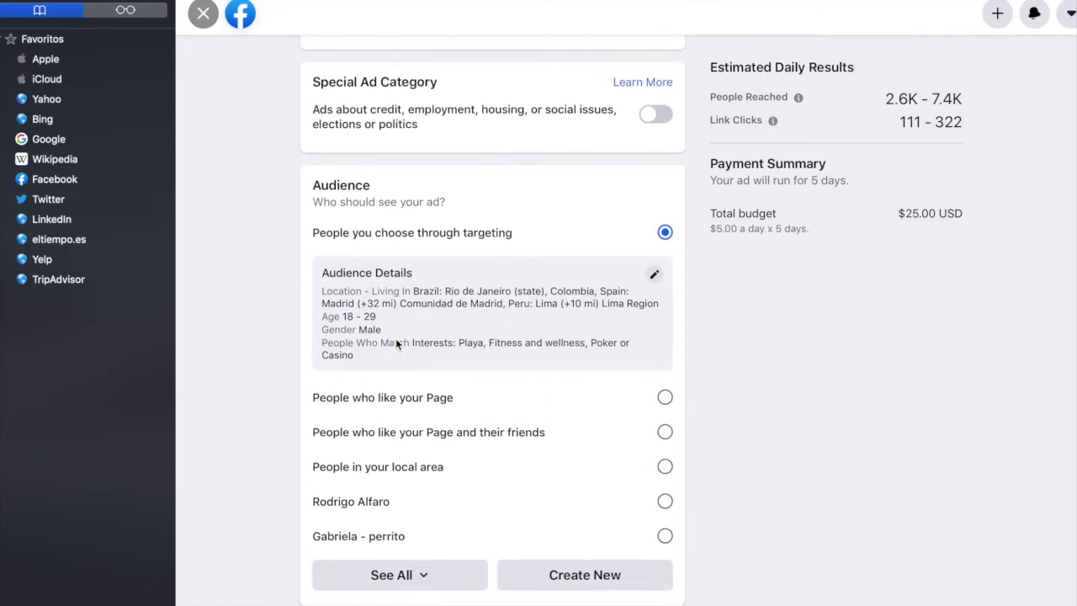
scroll(413, 429, "down", 3)
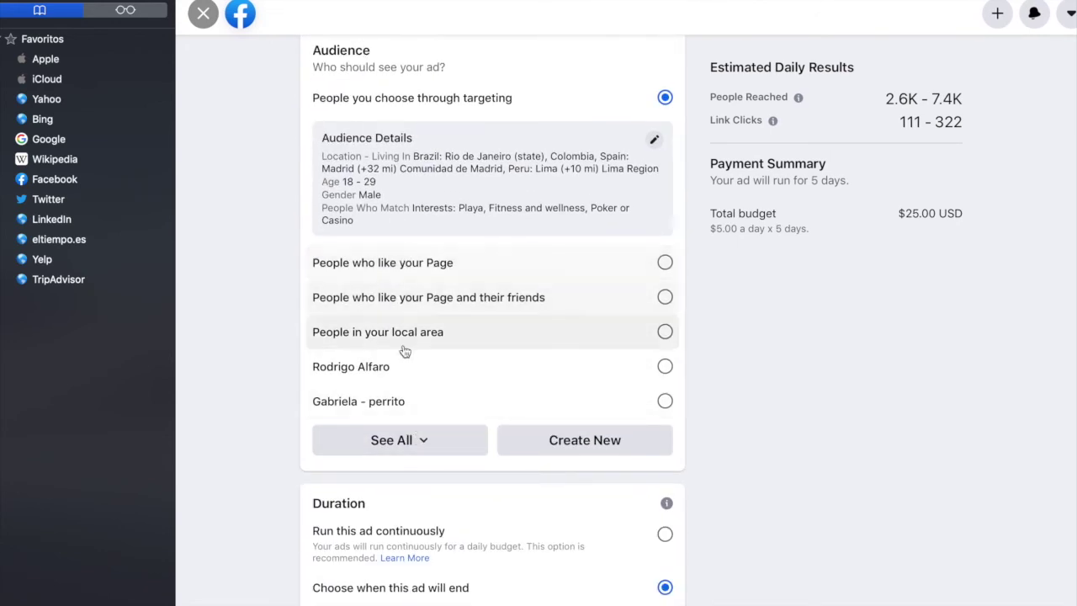
scroll(418, 339, "down", 5)
scroll(418, 339, "down", 5)
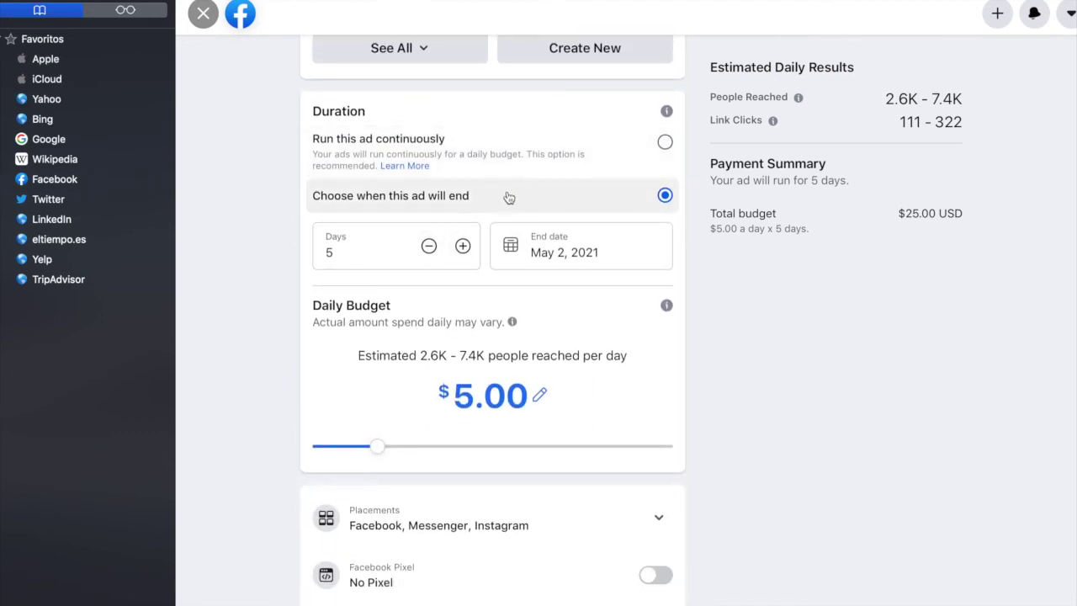
Try running the ad continuously and for only 3 days, and return to a 5-day run with an end date.
left_click(665, 143)
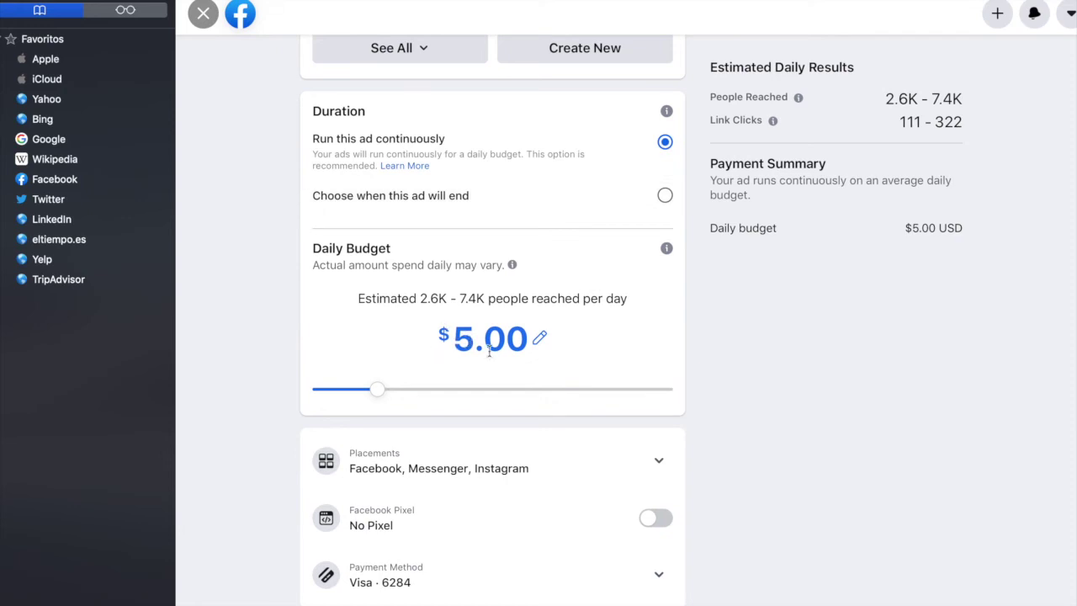
left_click(568, 205)
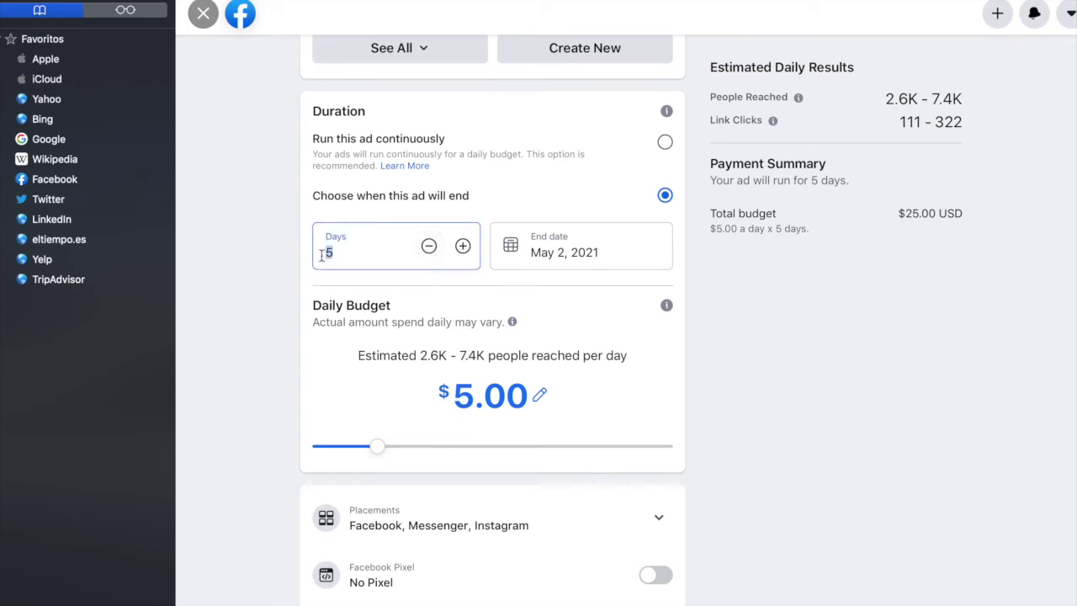
left_click(429, 249)
left_click(429, 249)
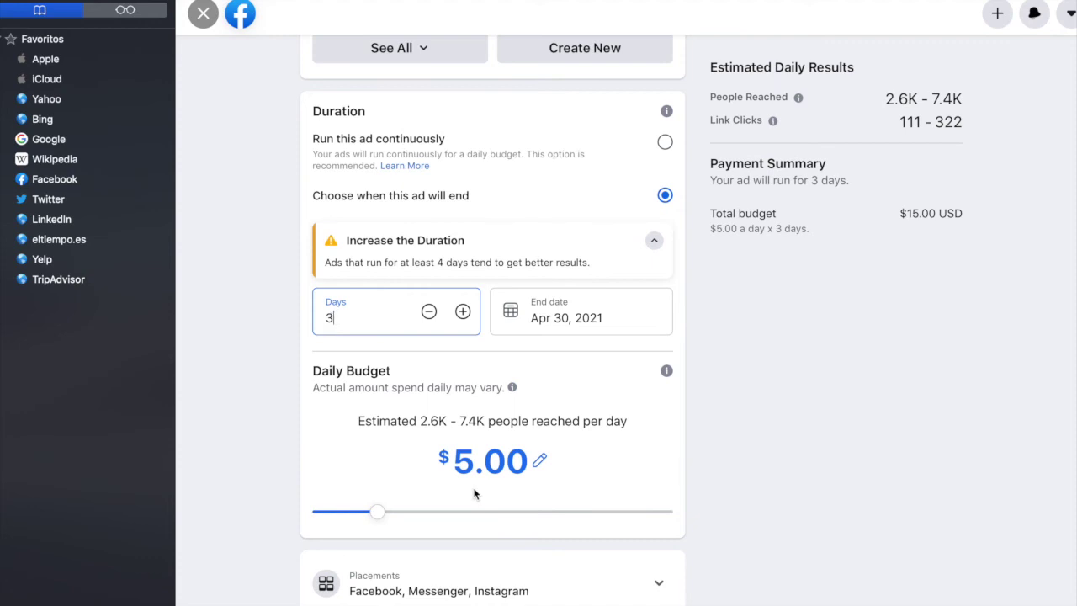
left_click(463, 313)
left_click(463, 247)
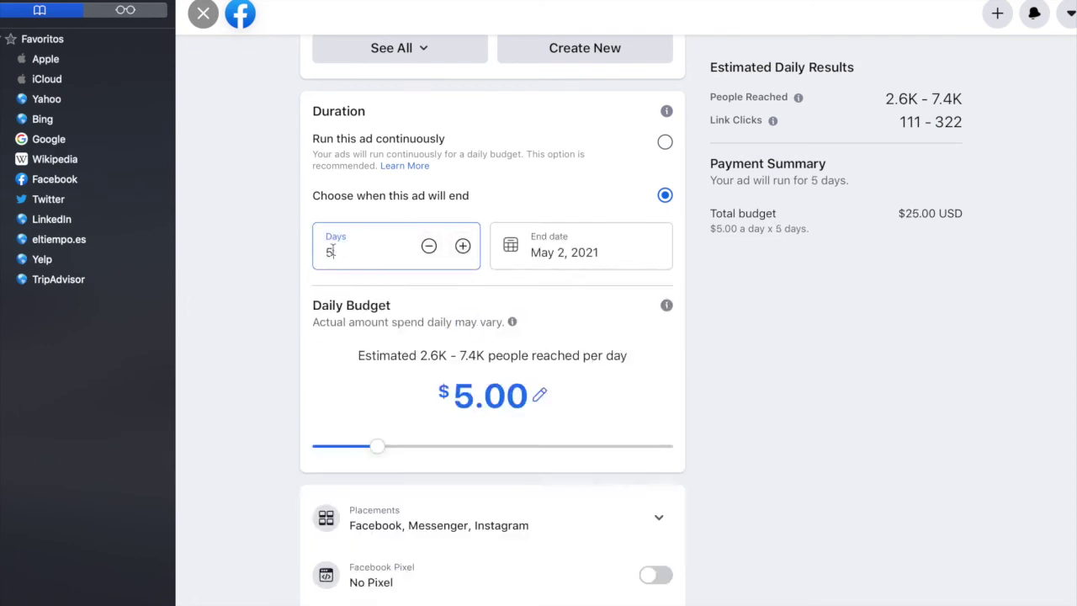
Set the daily budget to $1.00 and check the estimated people reached and link clicks.
left_click_drag(382, 452, 312, 453)
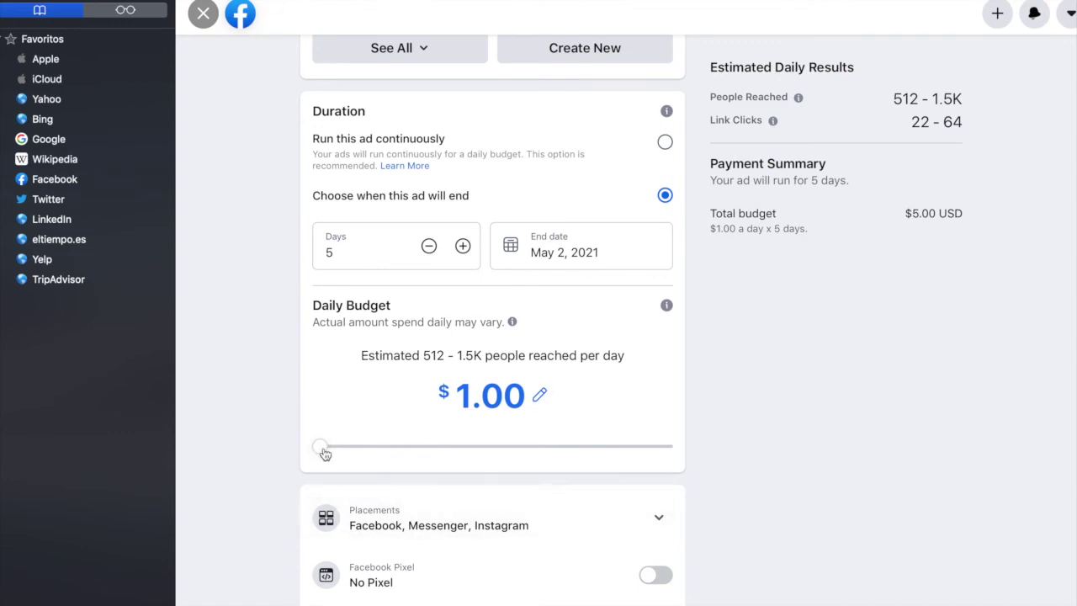
left_click_drag(361, 356, 482, 356)
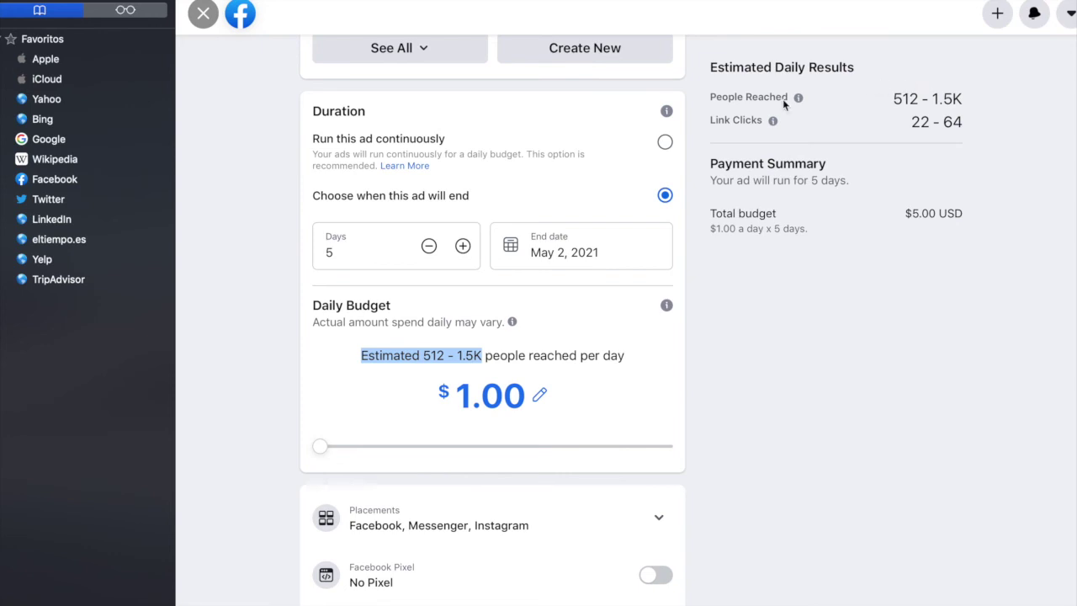
left_click_drag(895, 96, 959, 122)
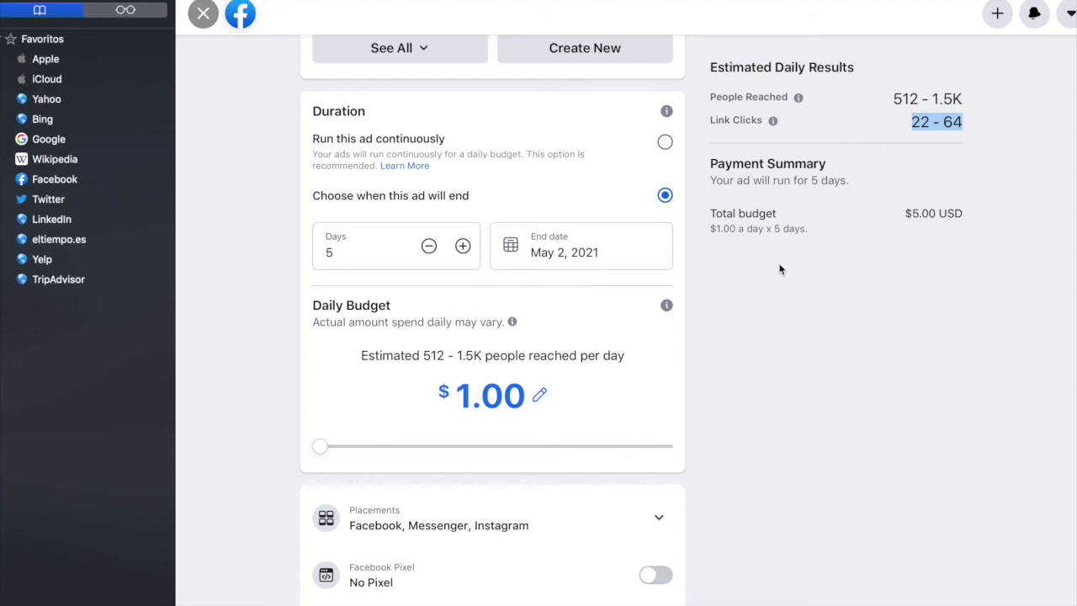
left_click(918, 121)
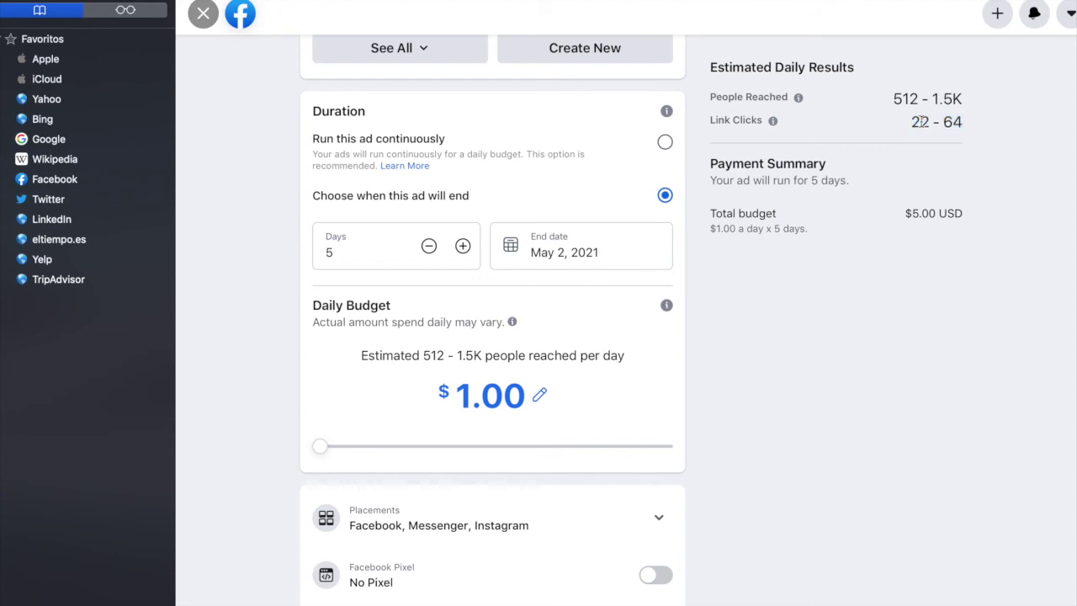
left_click_drag(915, 121, 963, 126)
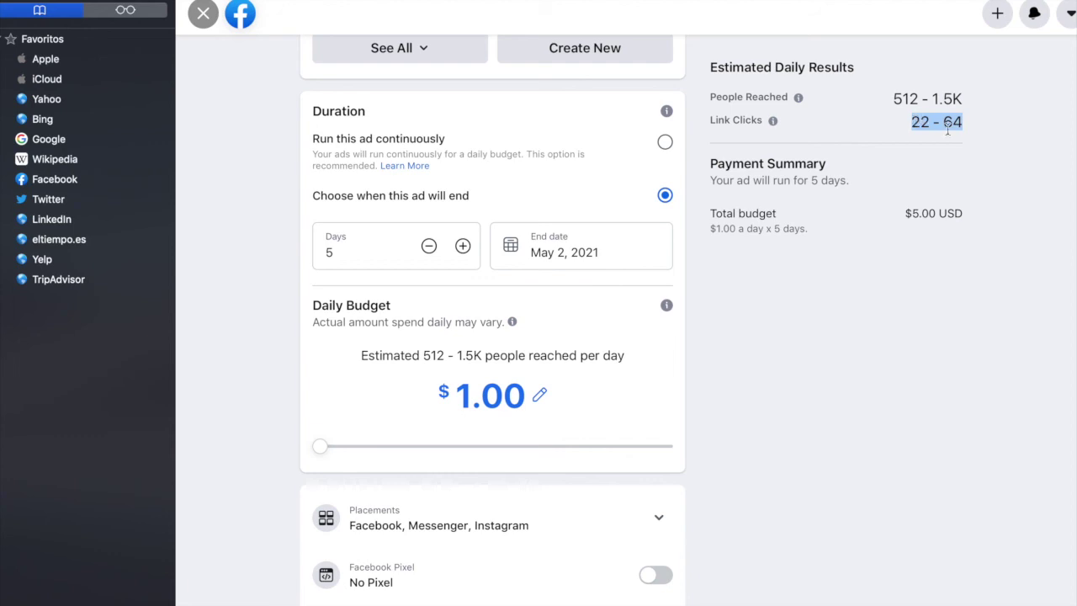
left_click(459, 396)
left_click_drag(462, 395, 579, 397)
left_click(581, 397)
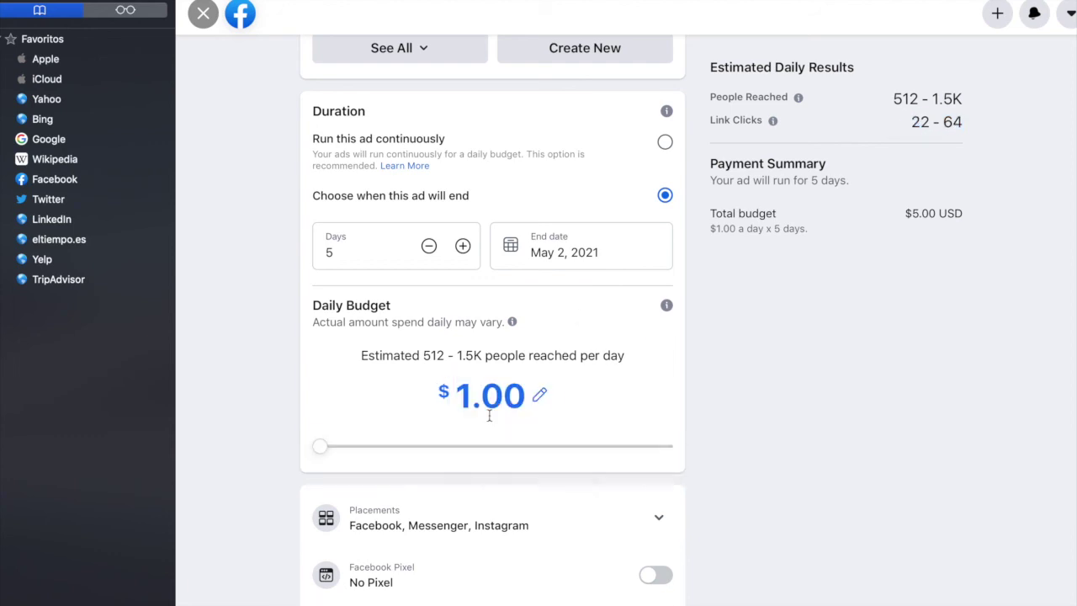
mouse_move(321, 448)
left_mouse_down()
mouse_move(598, 454)
mouse_move(318, 446)
left_mouse_up()
Try switching the Instagram and Messenger placements off and back on, and collapse the placement options.
scroll(535, 413, "down", 2)
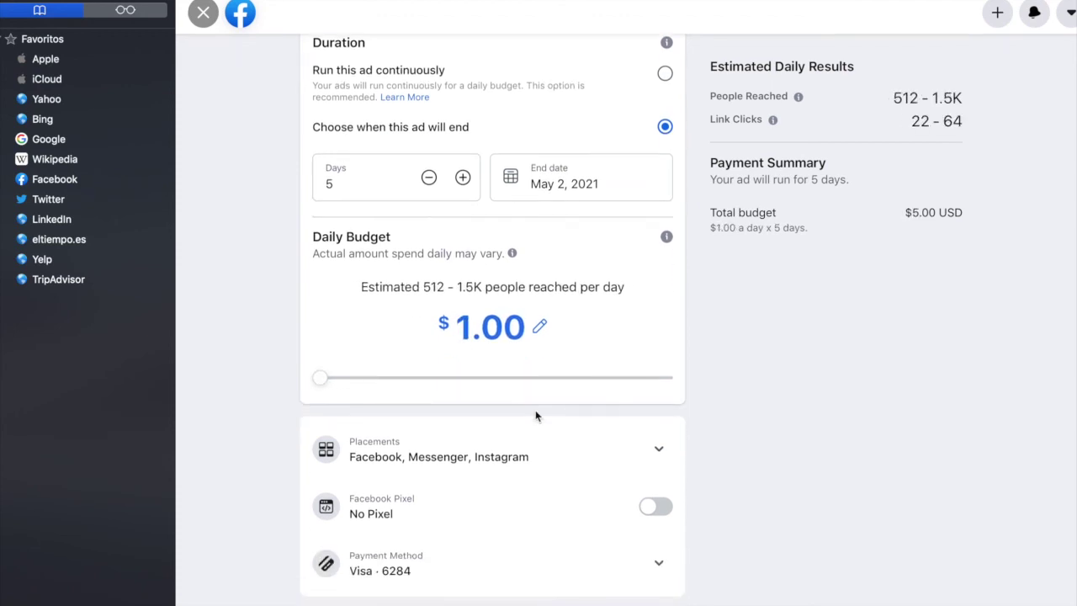
left_click(658, 449)
scroll(574, 536, "down", 2)
scroll(574, 536, "down", 2)
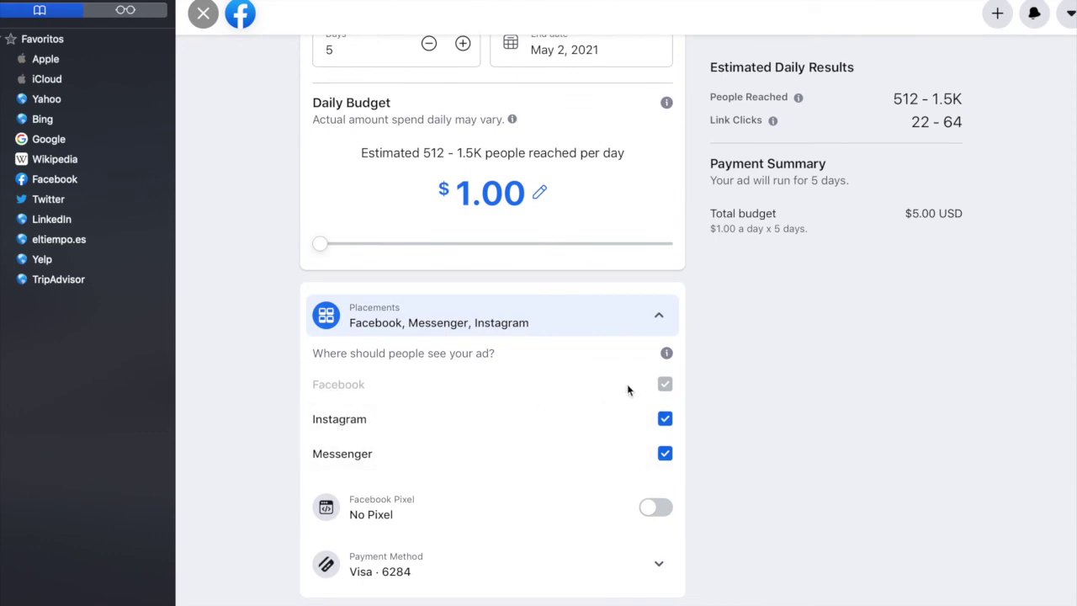
left_click(665, 419)
left_click(665, 419)
left_click(665, 454)
left_click(665, 454)
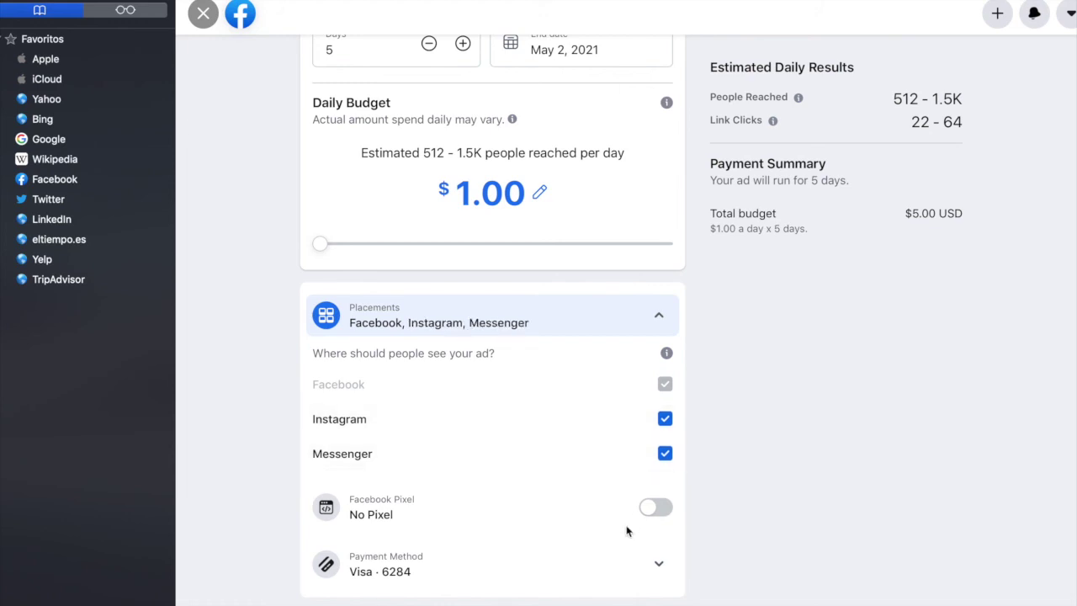
scroll(413, 567, "up", 1)
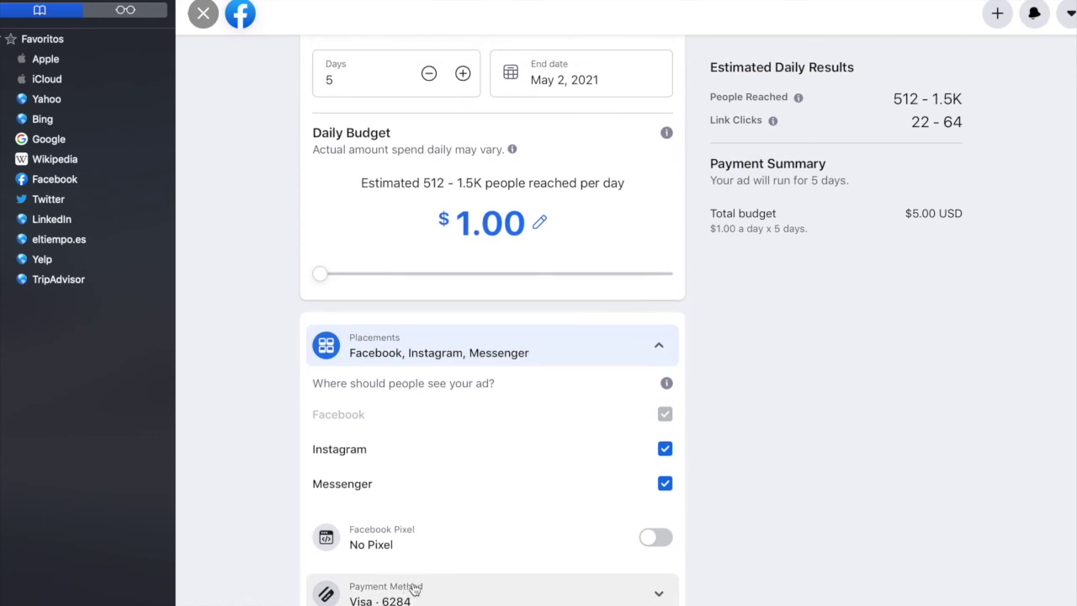
scroll(433, 551, "down", 1)
scroll(432, 551, "up", 2)
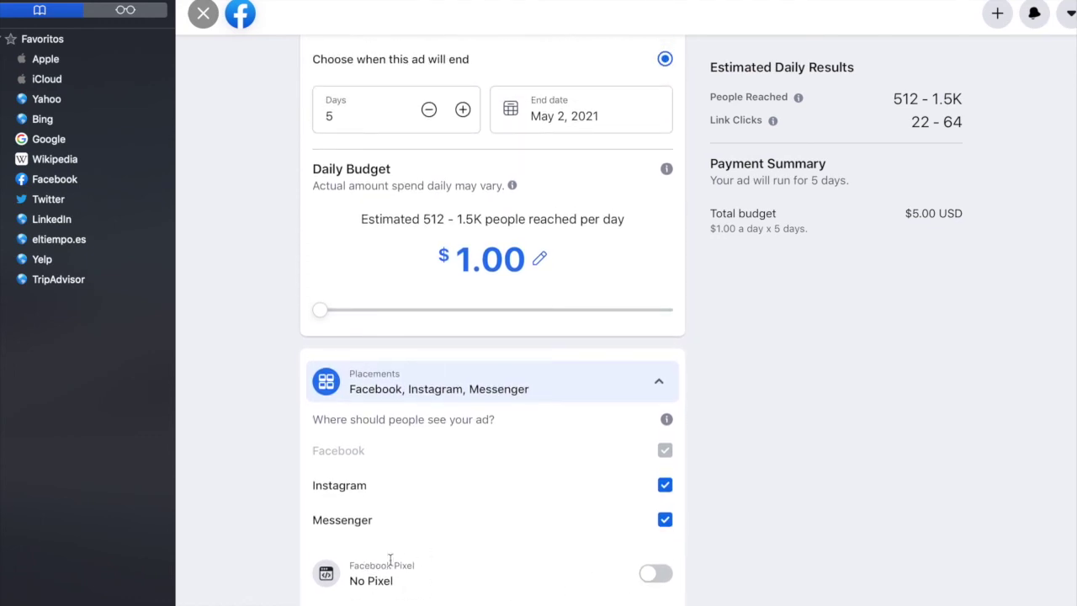
left_click(660, 386)
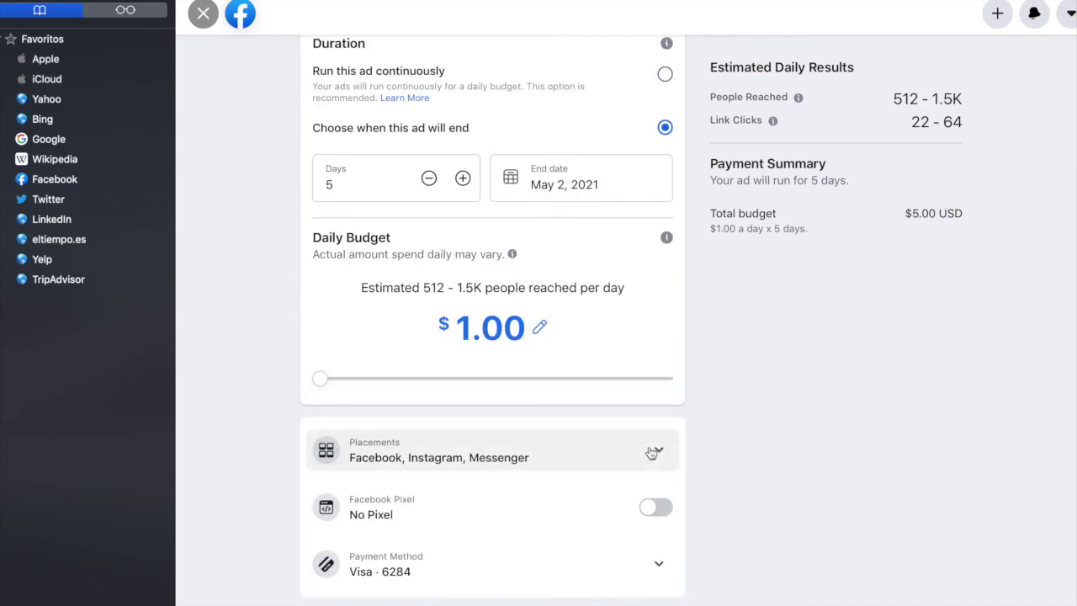
Review the whole ad setup, including the preview, creative, payment summary, audience, duration and daily budget.
scroll(587, 556, "up", 15)
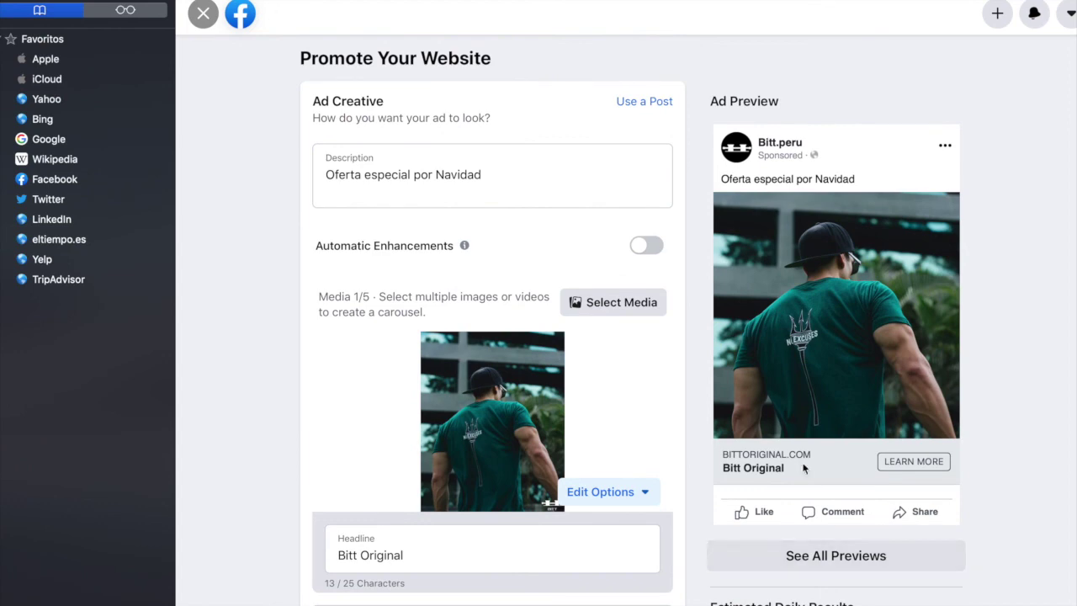
scroll(805, 468, "down", 4)
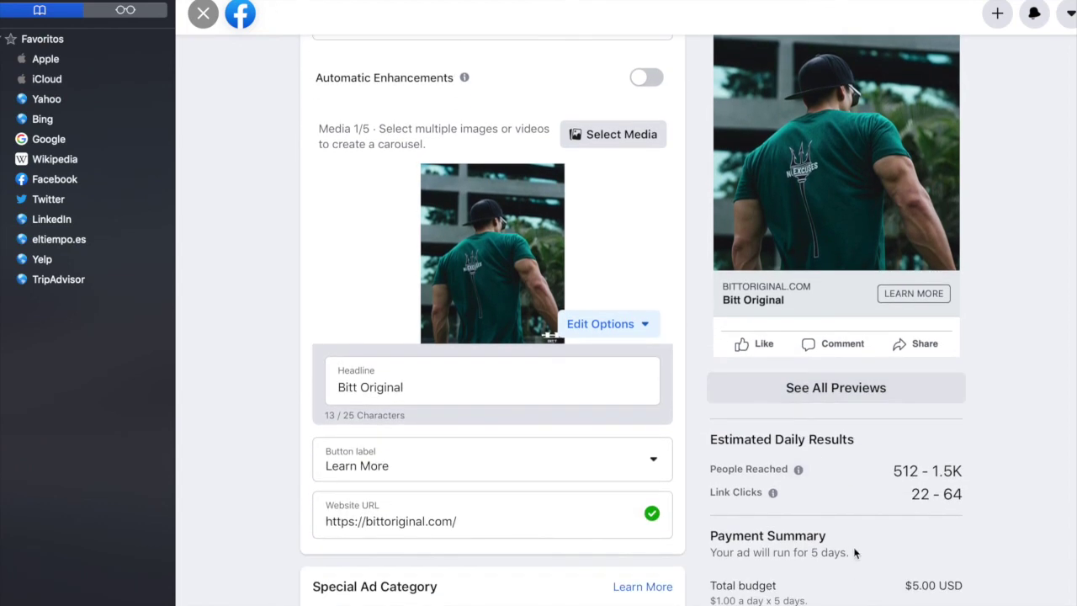
scroll(855, 552, "down", 15)
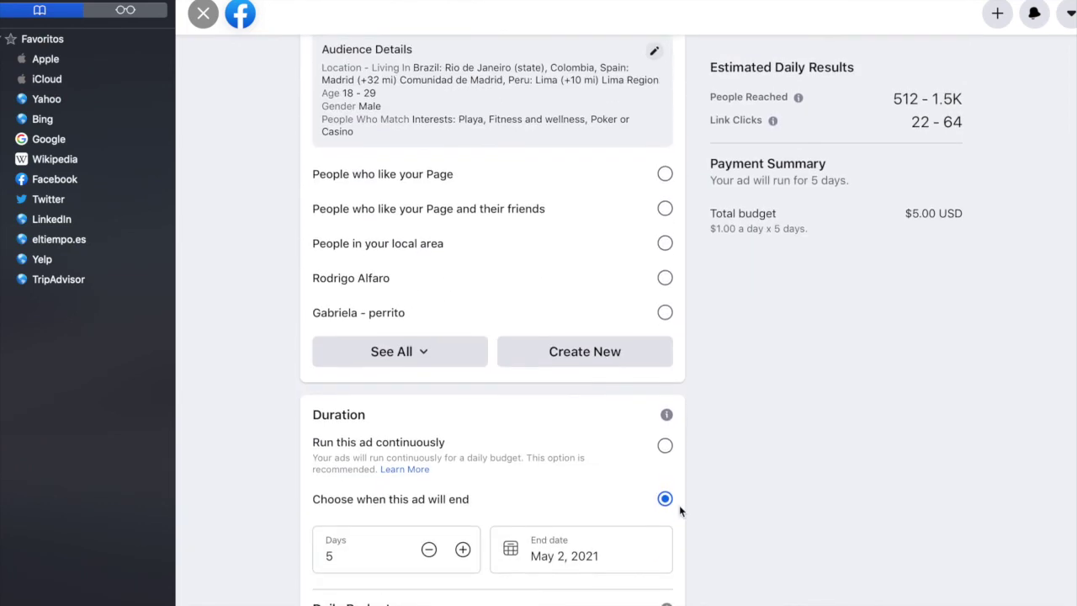
scroll(680, 505, "down", 6)
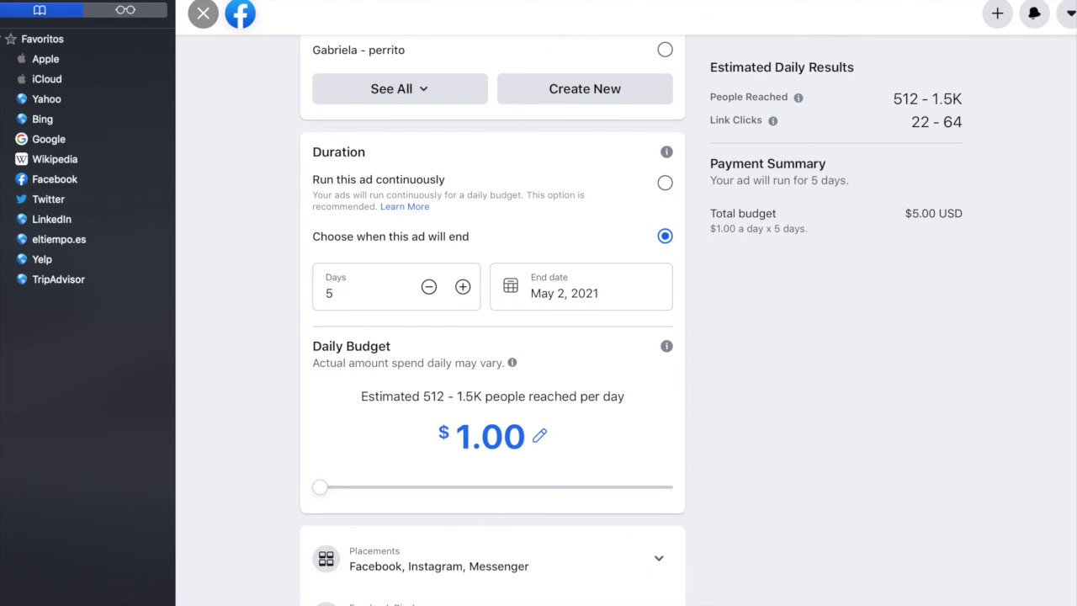
scroll(859, 354, "up", 20)
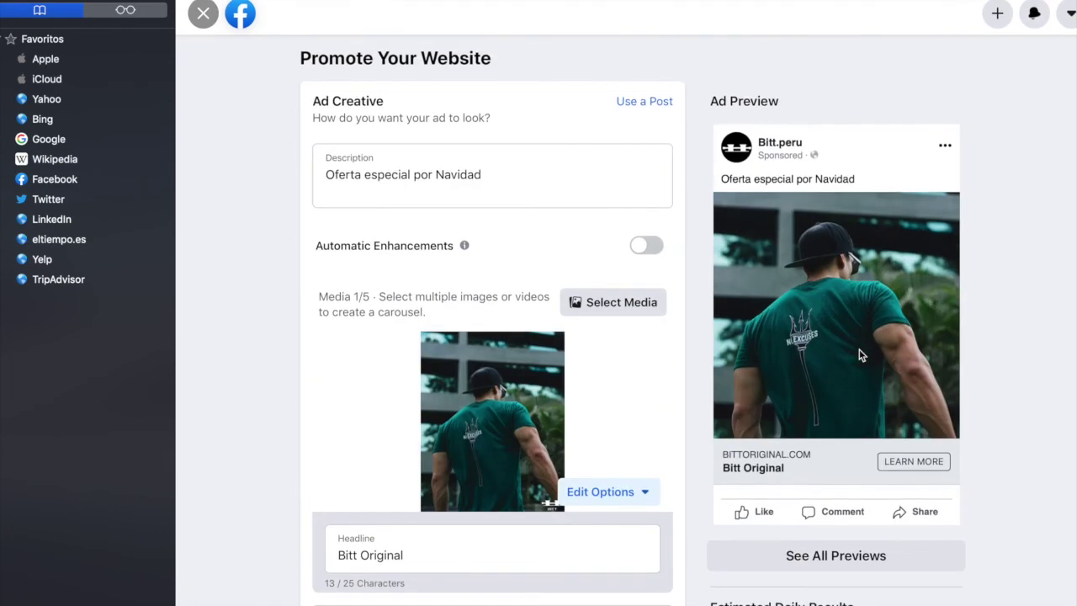